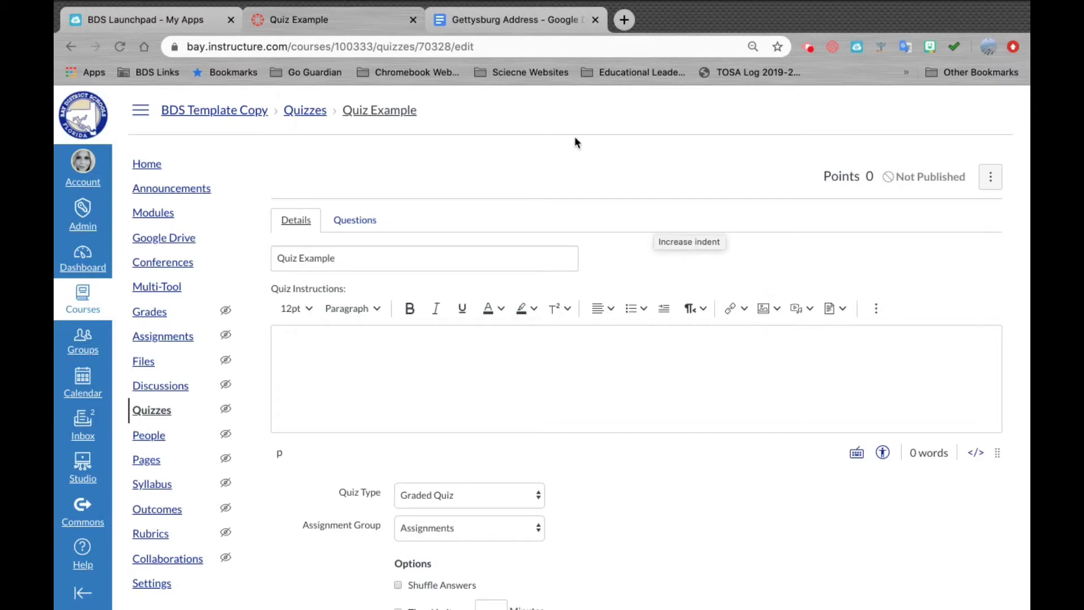
# Step: Add a new question to the quiz with Multiple Choice as its question type
pyautogui.click(367, 224)
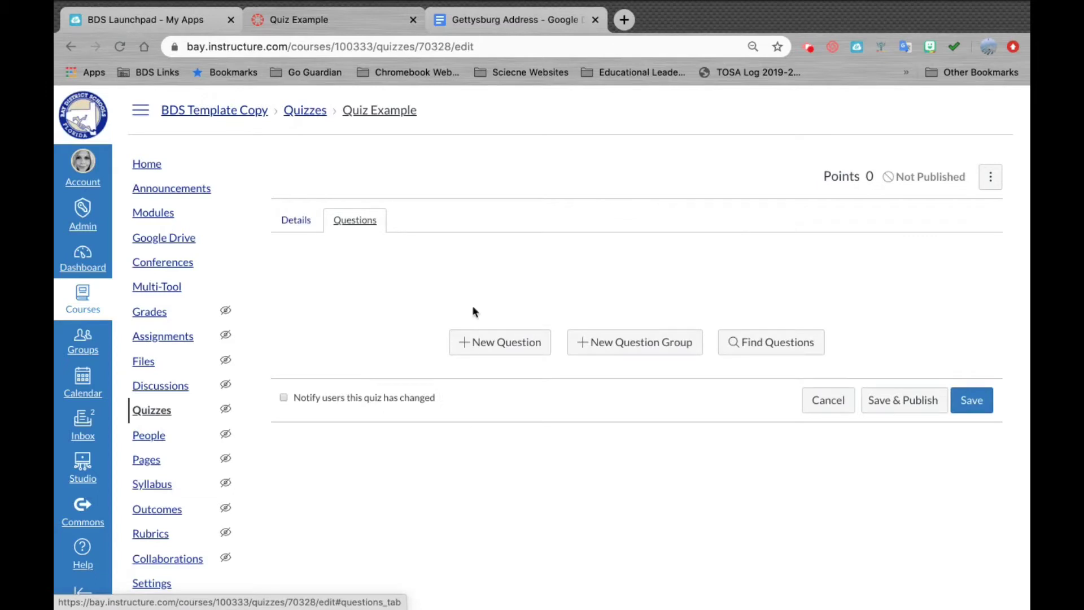
pyautogui.click(499, 350)
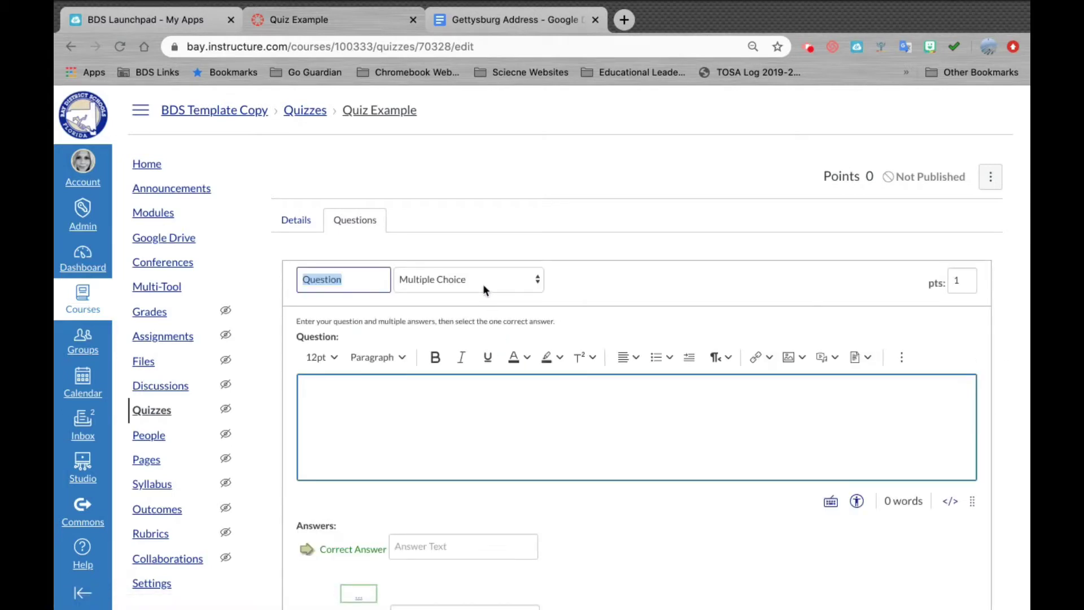
pyautogui.click(537, 281)
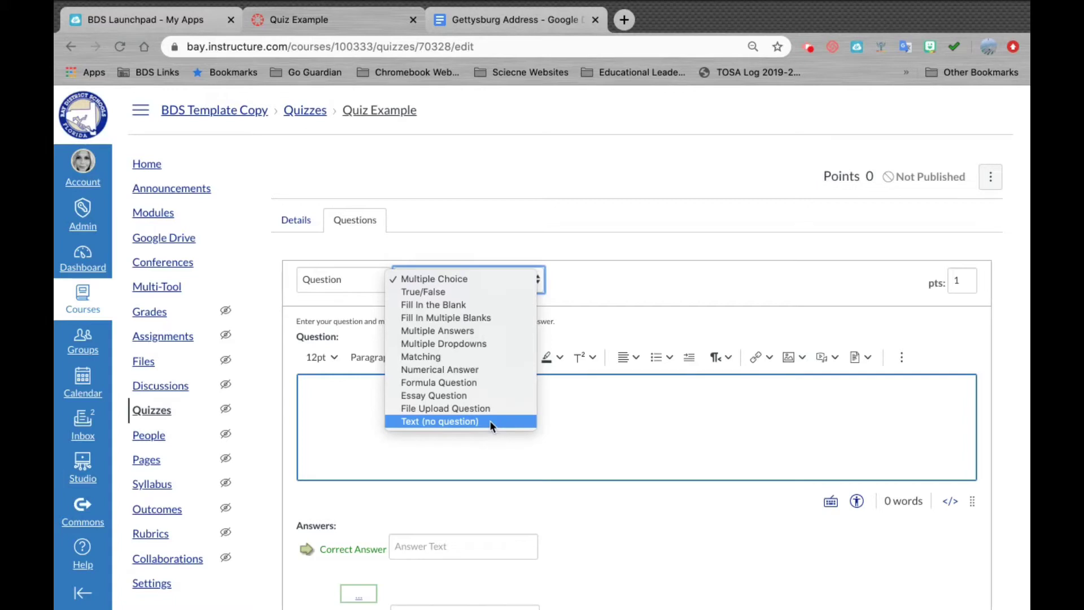
pyautogui.click(448, 276)
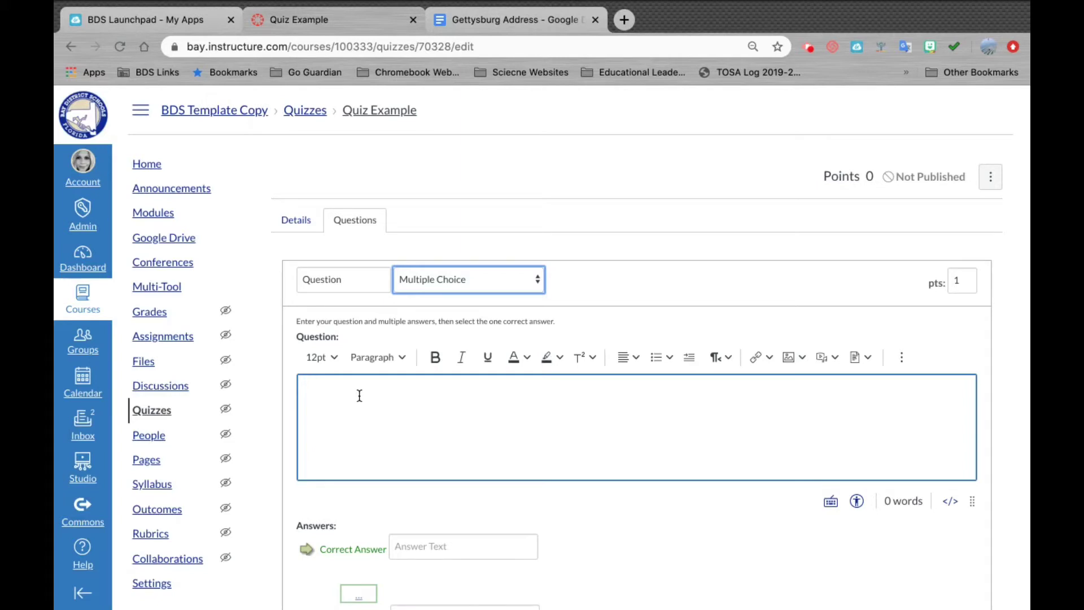
# Step: Copy the question about "four score and seven years ago" from the Gettysburg Address Google Doc into the quiz question's text
pyautogui.click(497, 21)
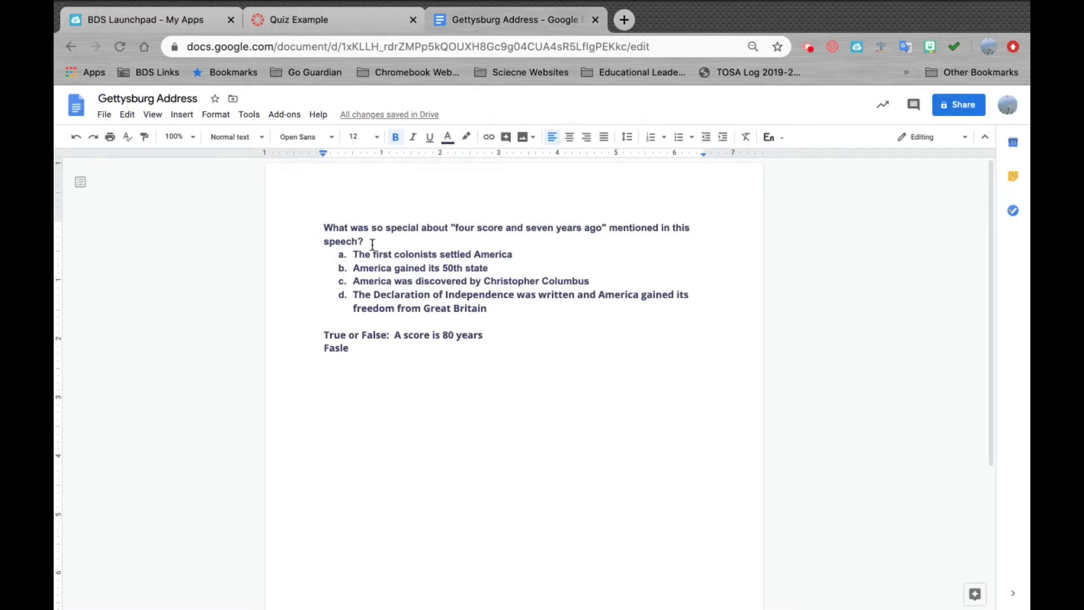
pyautogui.moveTo(323, 226); pyautogui.dragTo(378, 243)
pyautogui.hotkey('ctrl', 'c')
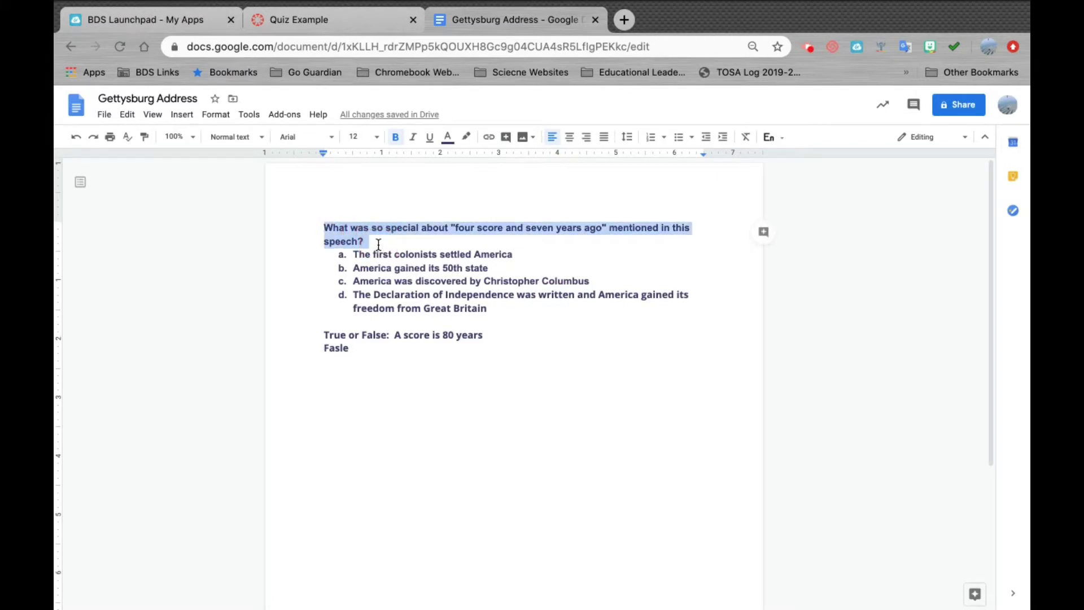
pyautogui.click(291, 20)
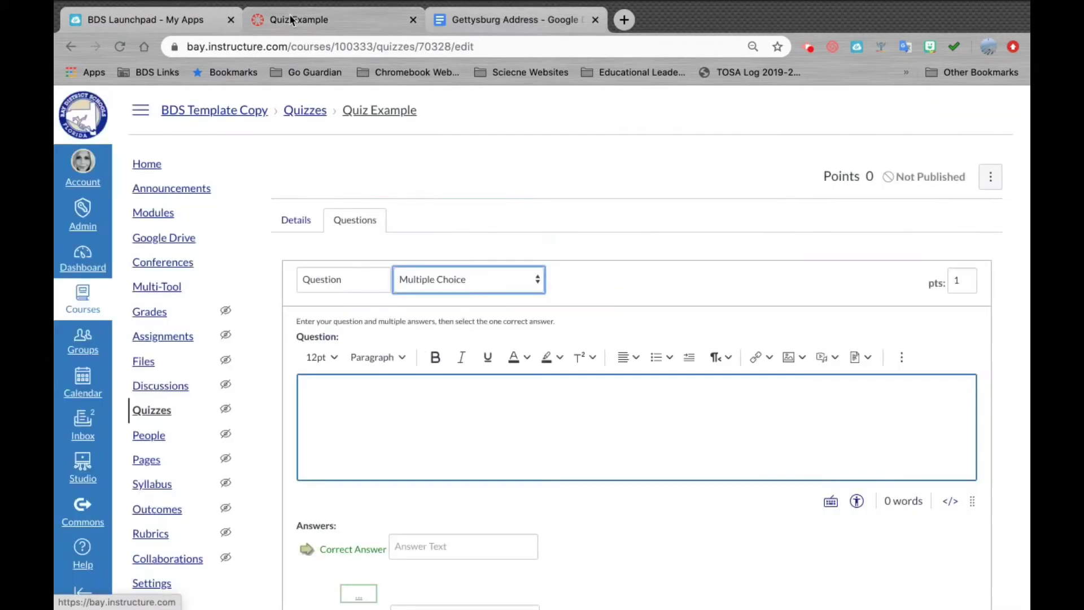
pyautogui.click(334, 398)
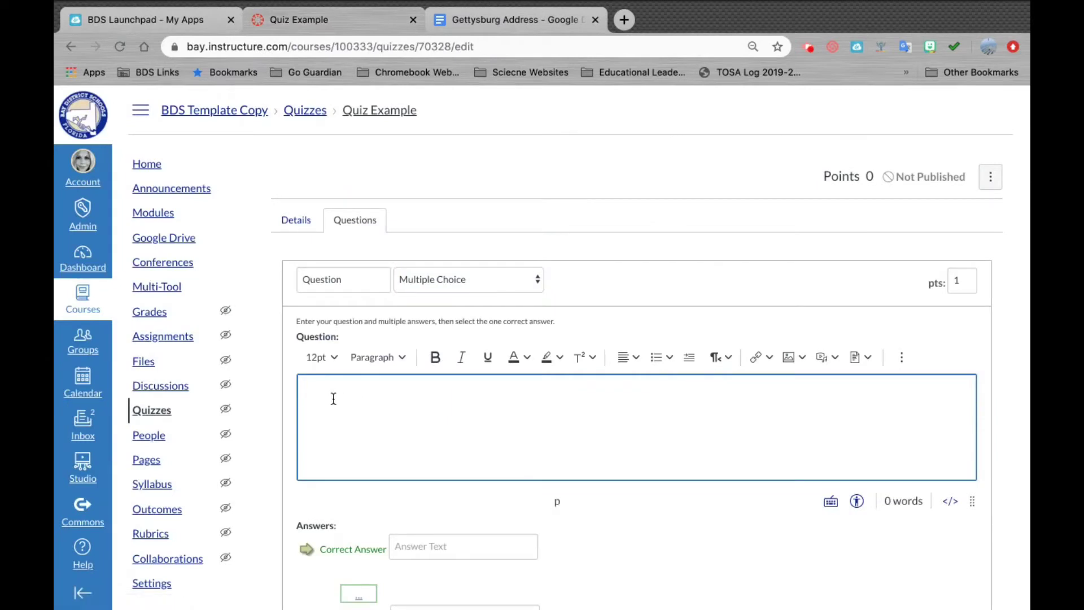
pyautogui.hotkey('ctrl', 'v')
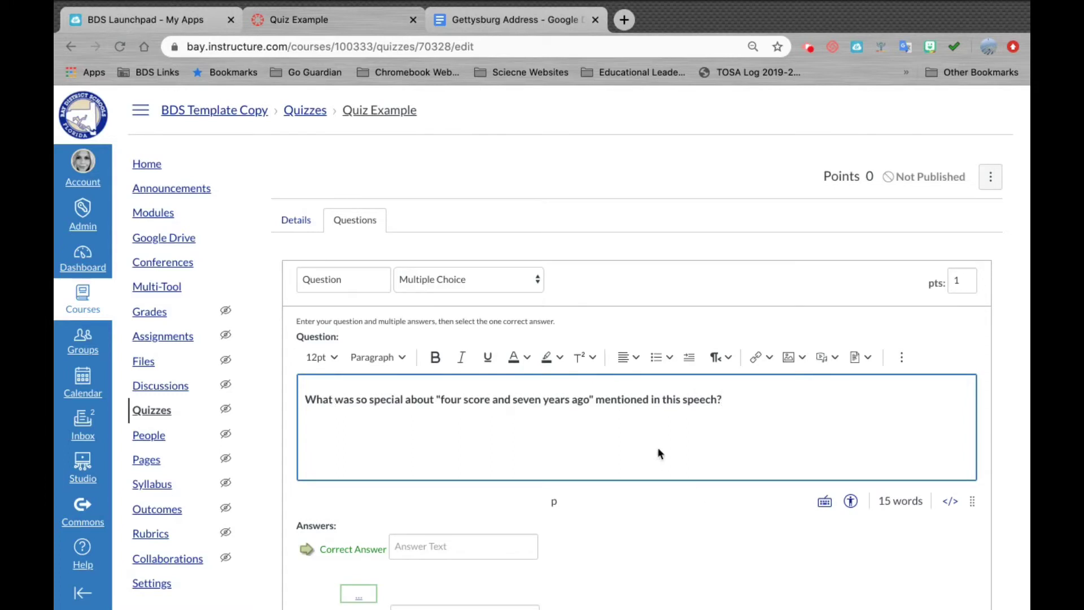
# Step: Upload Lincoln Gettysburg Address.jpeg from the Downloads folder and insert it on a new line below the question text
pyautogui.scroll(-1, 707, 421)
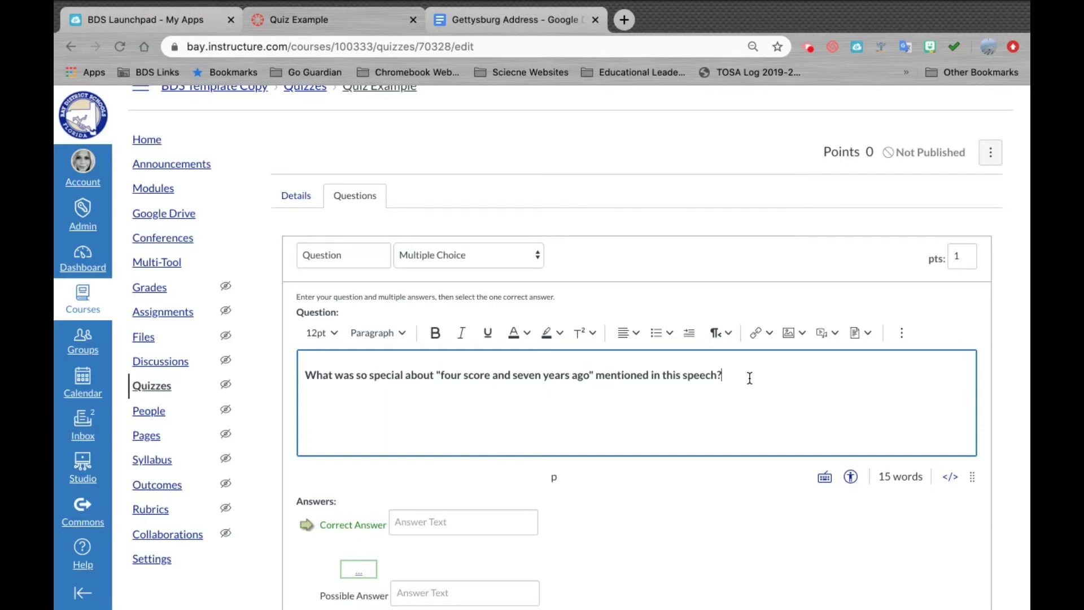
pyautogui.press('Return')
pyautogui.click(802, 334)
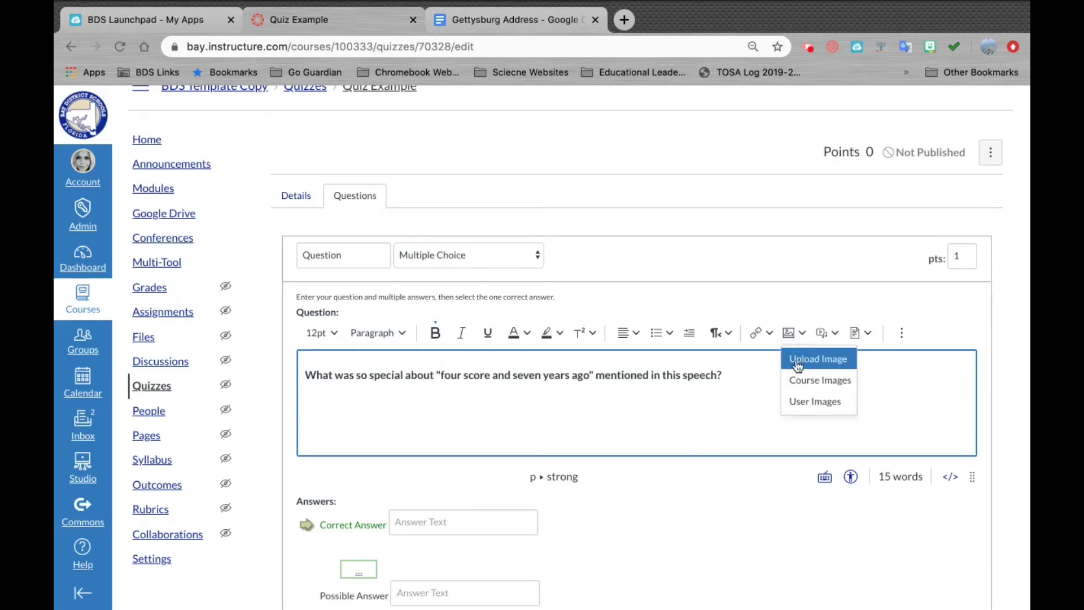
pyautogui.click(808, 363)
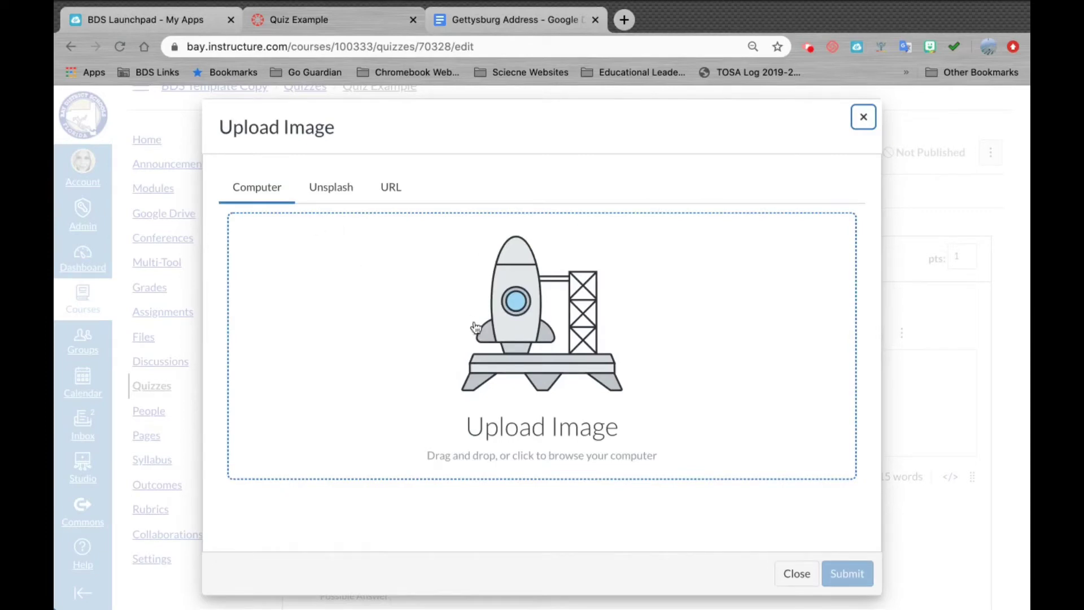
pyautogui.click(553, 352)
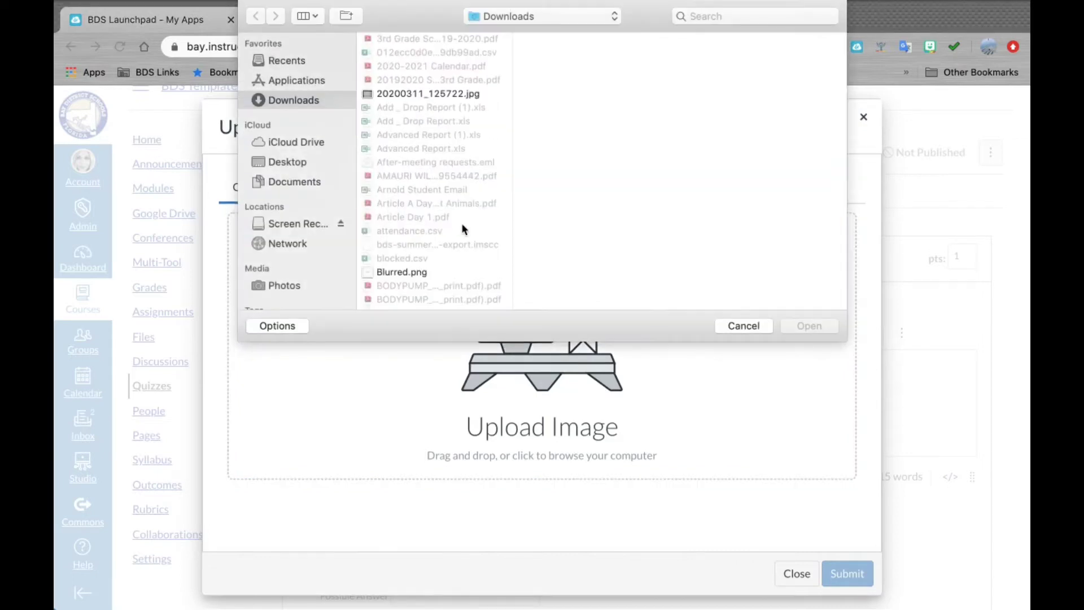
pyautogui.scroll(-20, 462, 228)
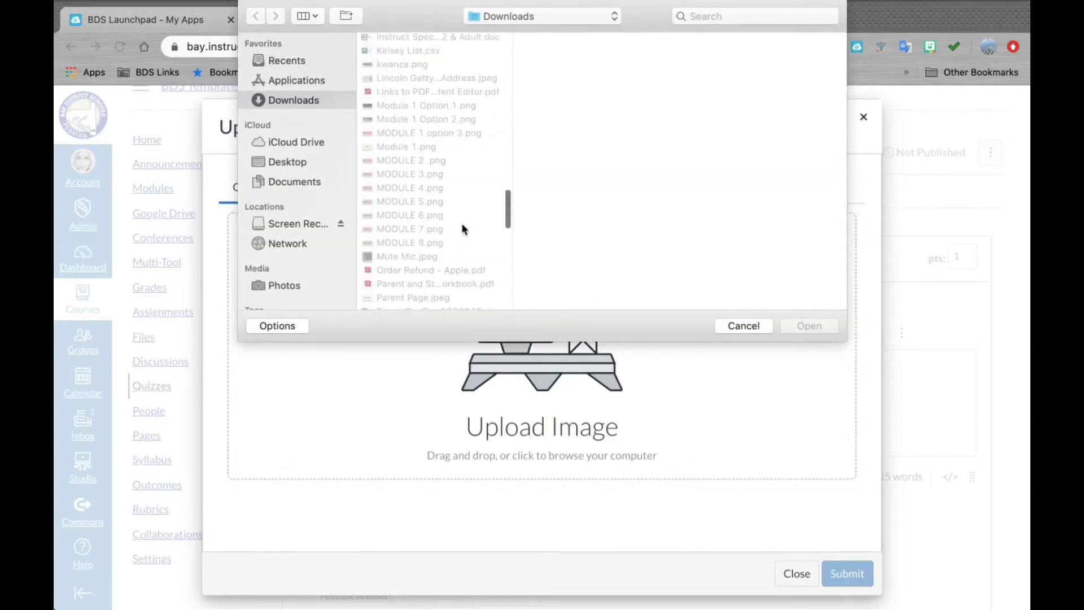
pyautogui.scroll(-20, 462, 228)
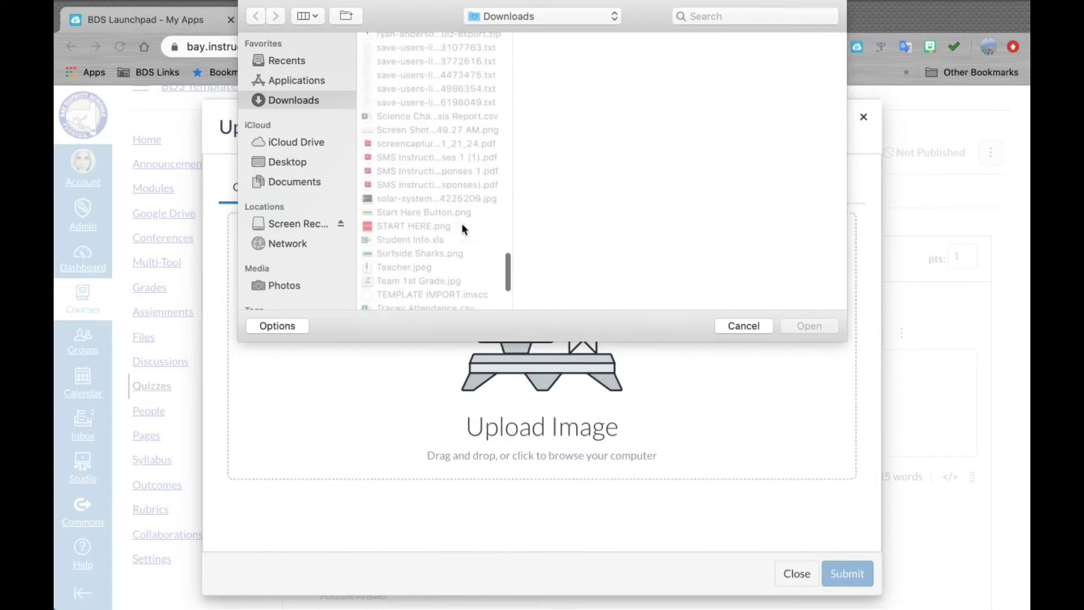
pyautogui.scroll(15, 461, 228)
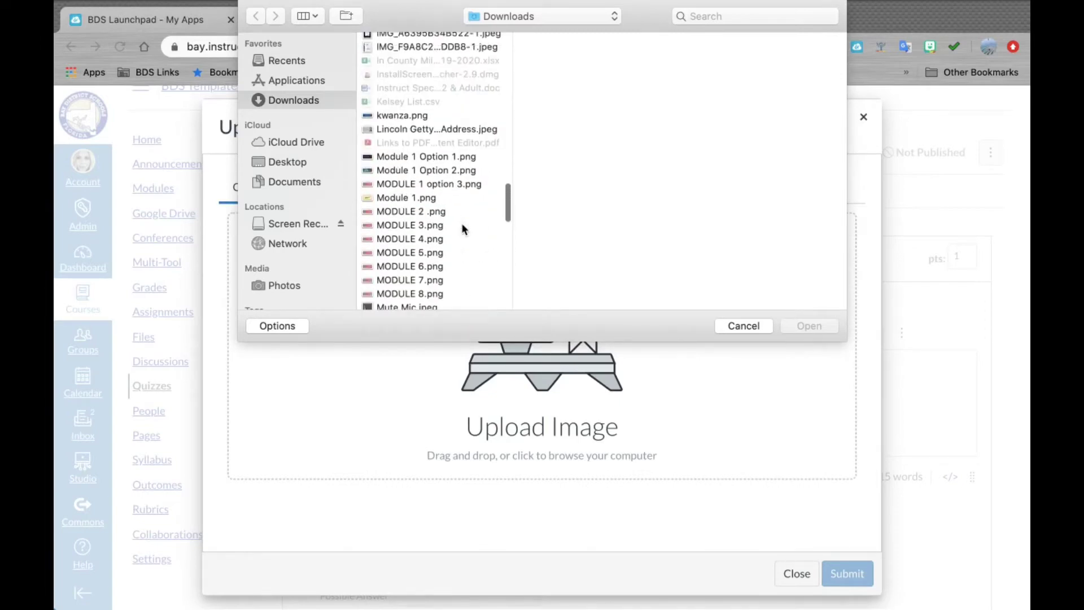
pyautogui.click(421, 131)
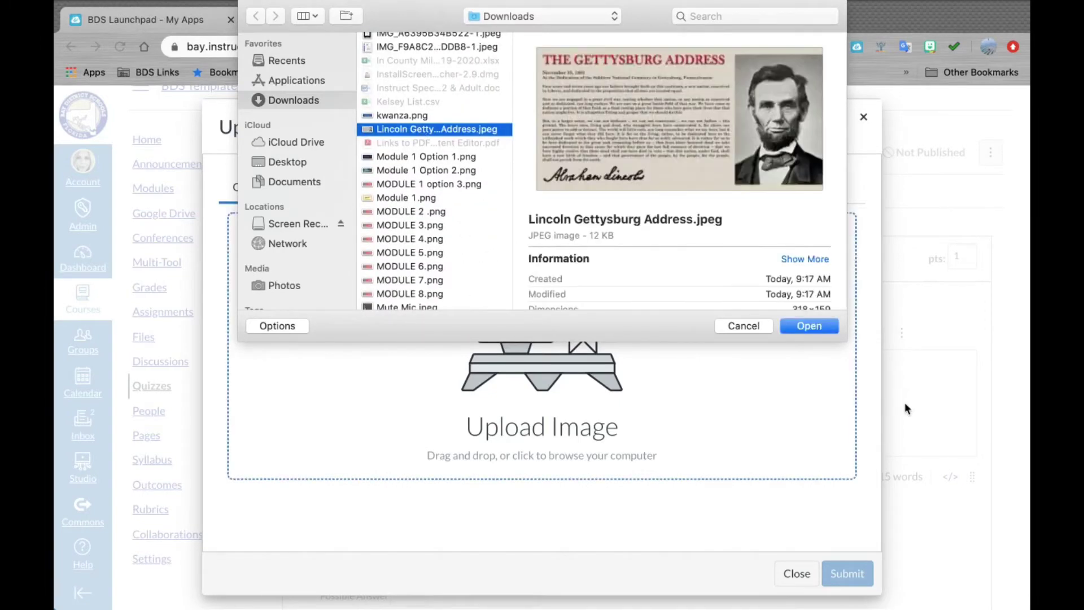
pyautogui.click(807, 326)
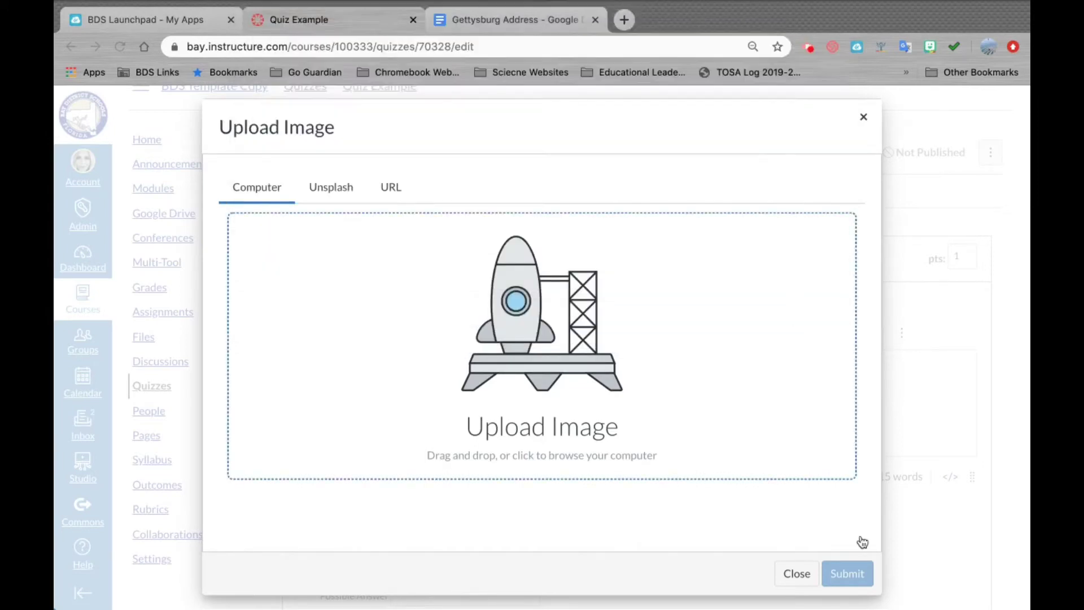
pyautogui.click(848, 574)
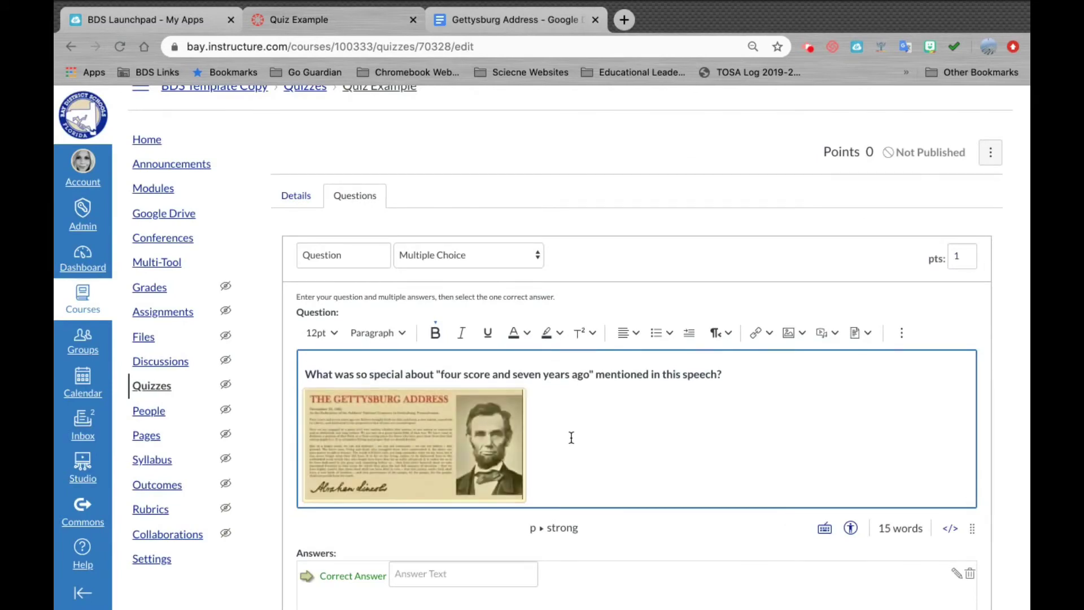
# Step: Rename the question as "Gettysburg Address"
pyautogui.click(372, 256)
pyautogui.moveTo(361, 253); pyautogui.dragTo(287, 249)
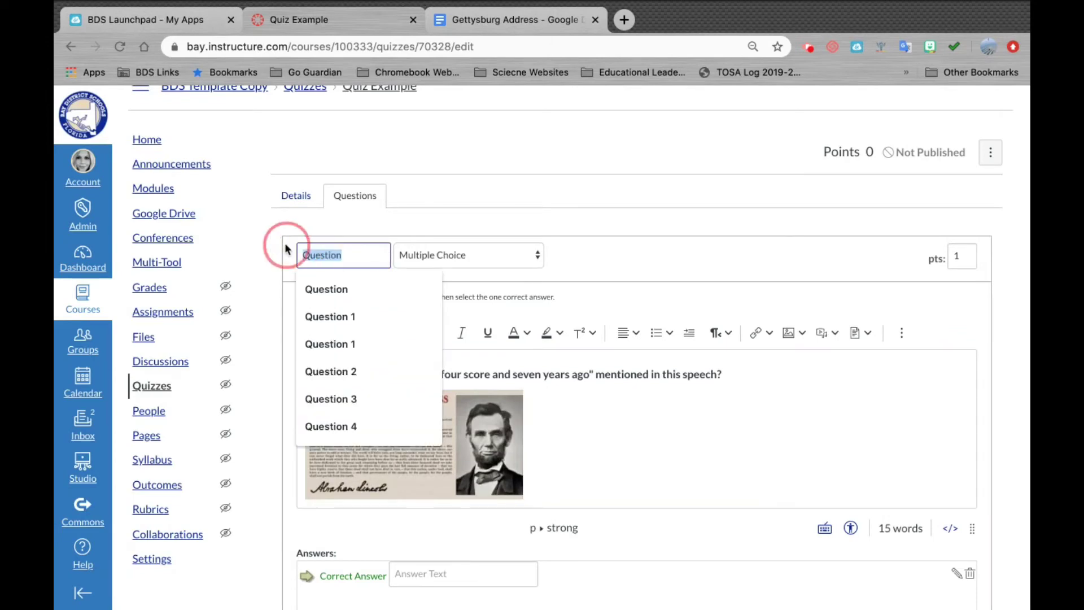
pyautogui.write('Get')
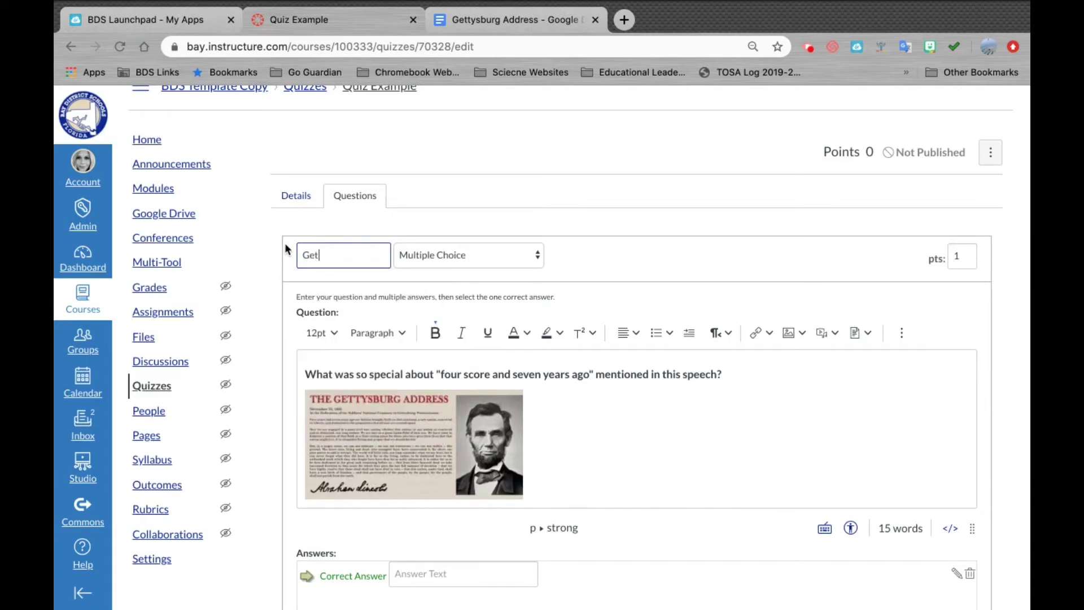
pyautogui.write('tysburg Address')
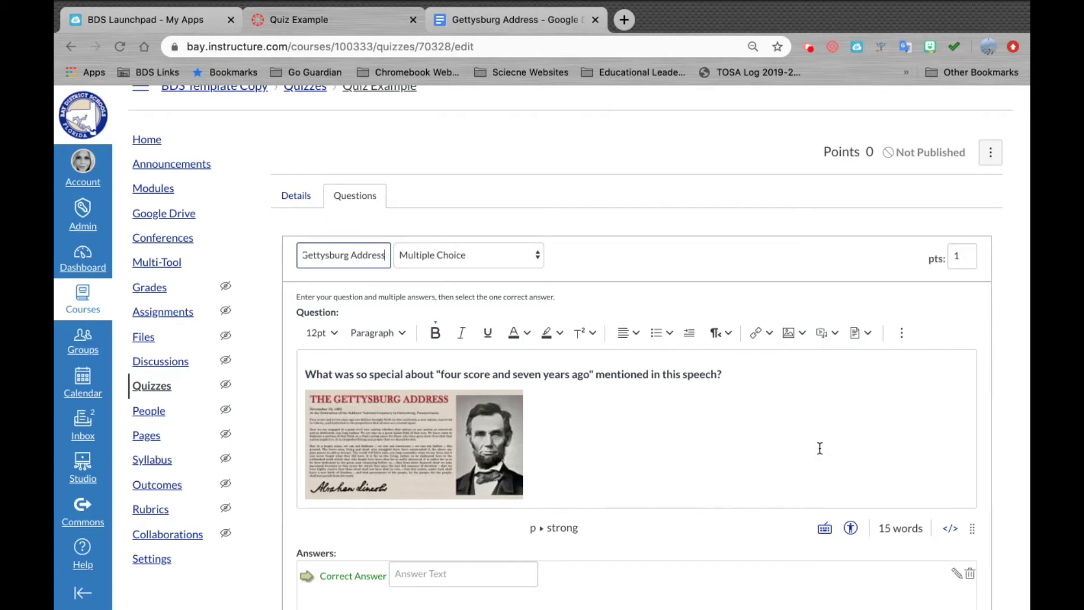
# Step: Copy "The first colonists settled America" from the Google Doc into the quiz question's first answer
pyautogui.scroll(-4, 820, 448)
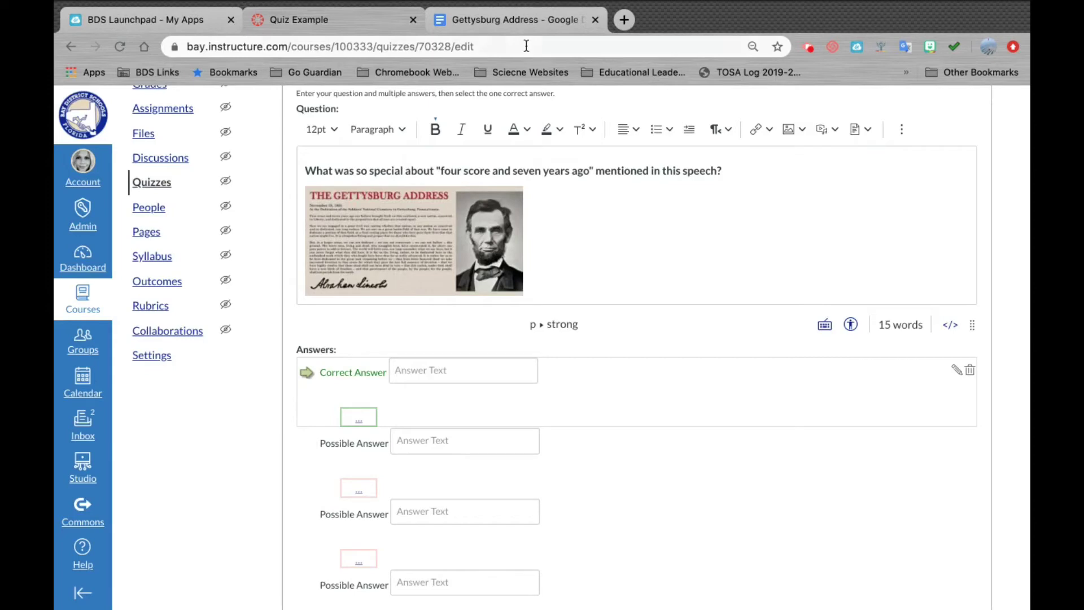
pyautogui.click(508, 21)
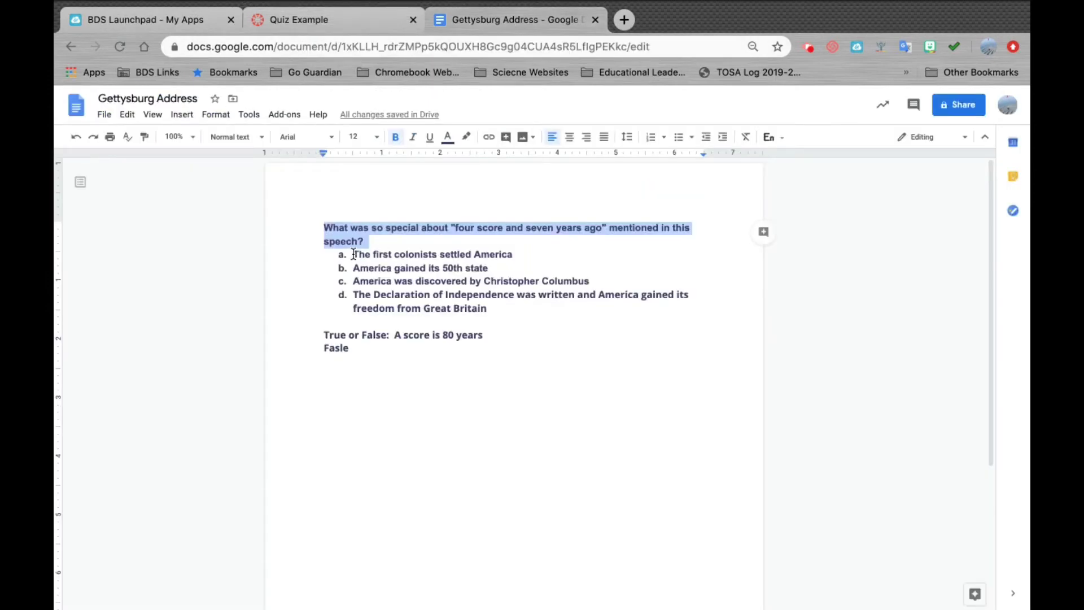
pyautogui.moveTo(354, 255); pyautogui.dragTo(536, 261)
pyautogui.hotkey('ctrl', 'c')
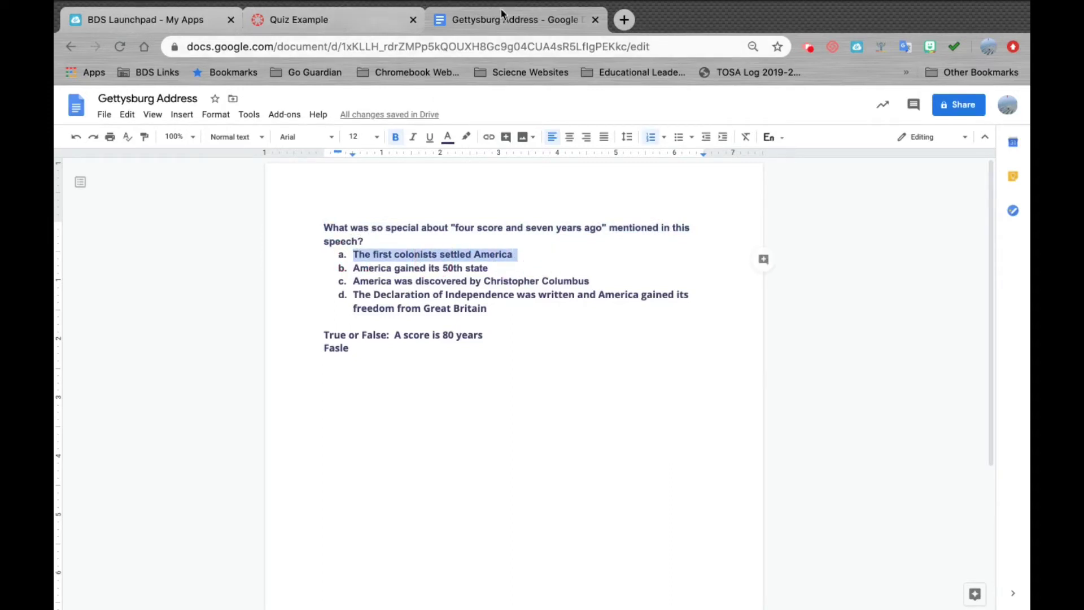
pyautogui.hotkey('ctrl', 'shift', 'Tab')
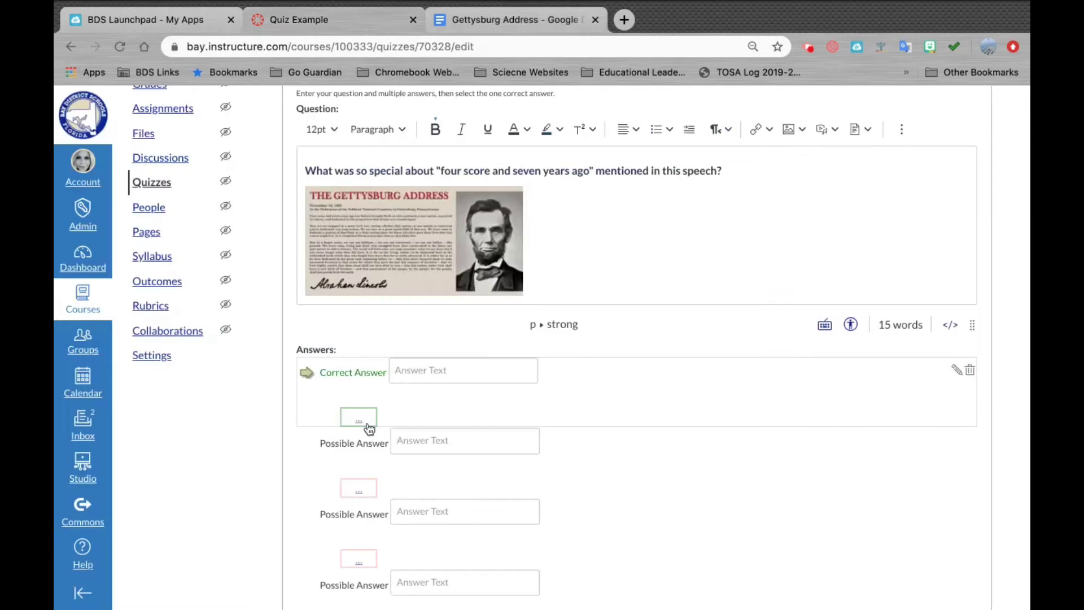
pyautogui.click(435, 373)
pyautogui.hotkey('ctrl', 'v')
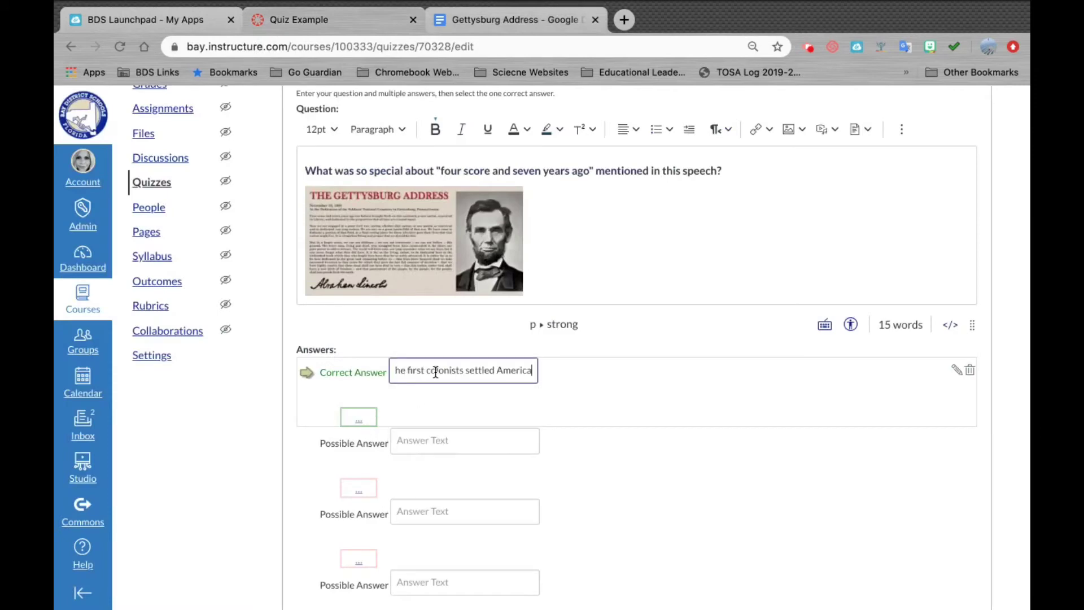
# Step: Copy "America gained its 50th state" from the Google Doc into the quiz question's second answer
pyautogui.click(429, 435)
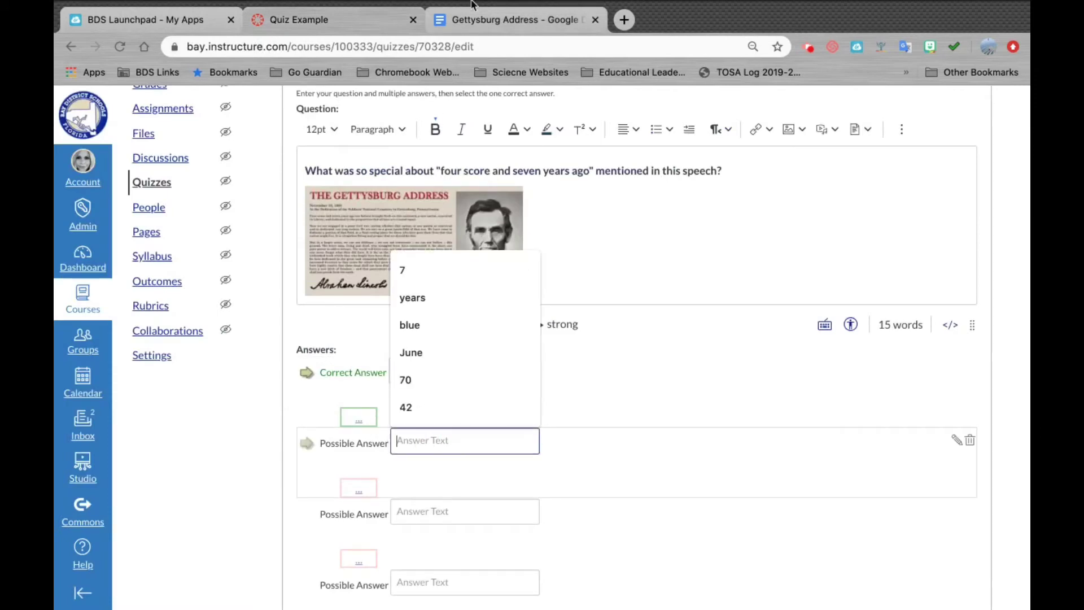
pyautogui.click(460, 23)
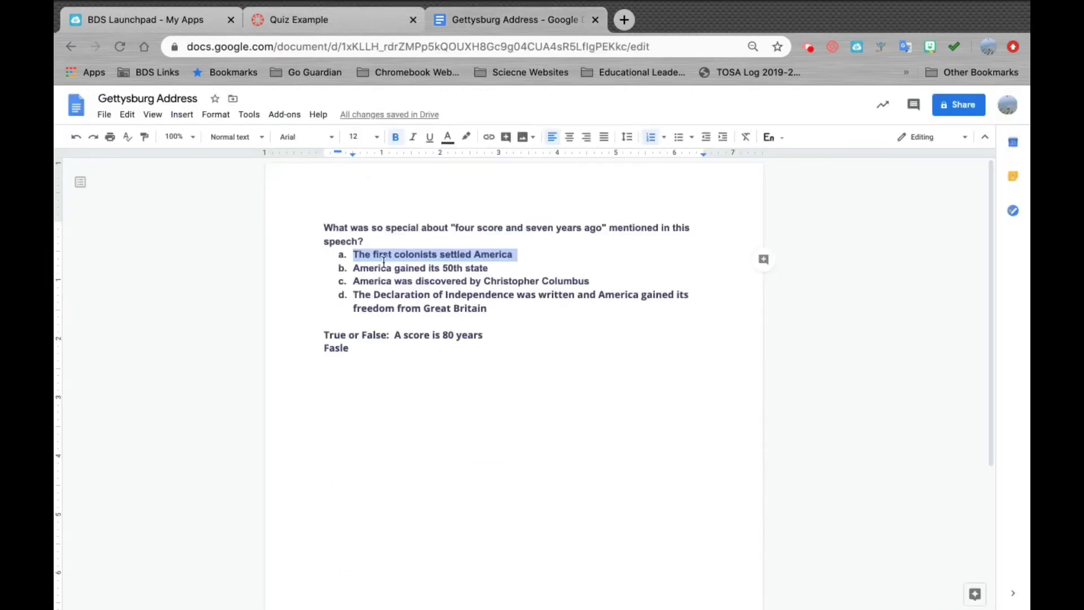
pyautogui.moveTo(353, 268); pyautogui.dragTo(465, 267)
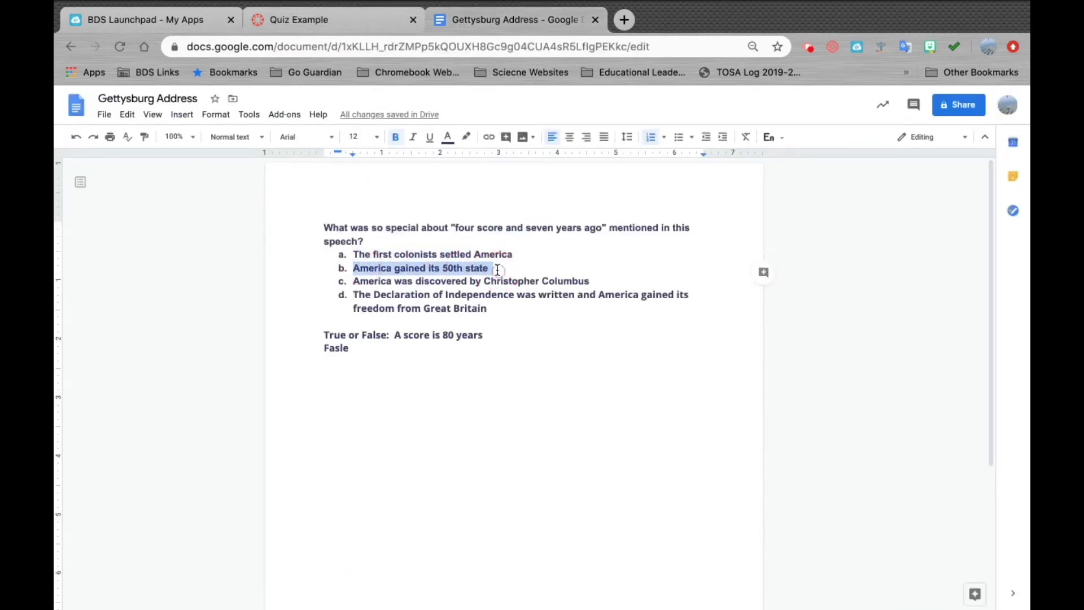
pyautogui.click(301, 18)
pyautogui.click(402, 438)
pyautogui.write('America gained its 50th state')
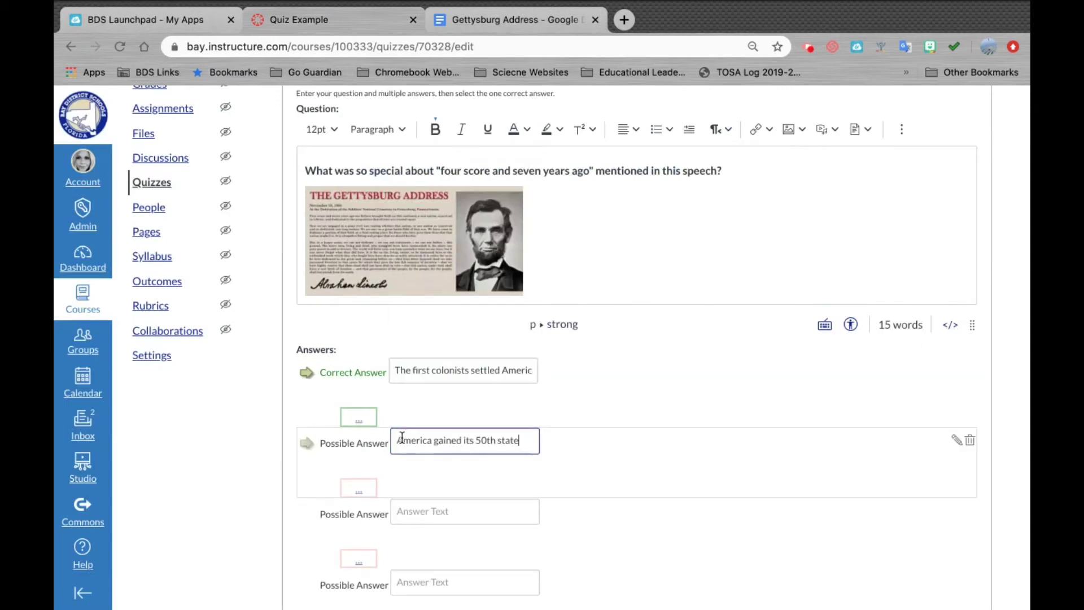
# Step: Copy "America was discovered by Christopher Columbus" from the Google Doc into the quiz question's third answer
pyautogui.click(419, 508)
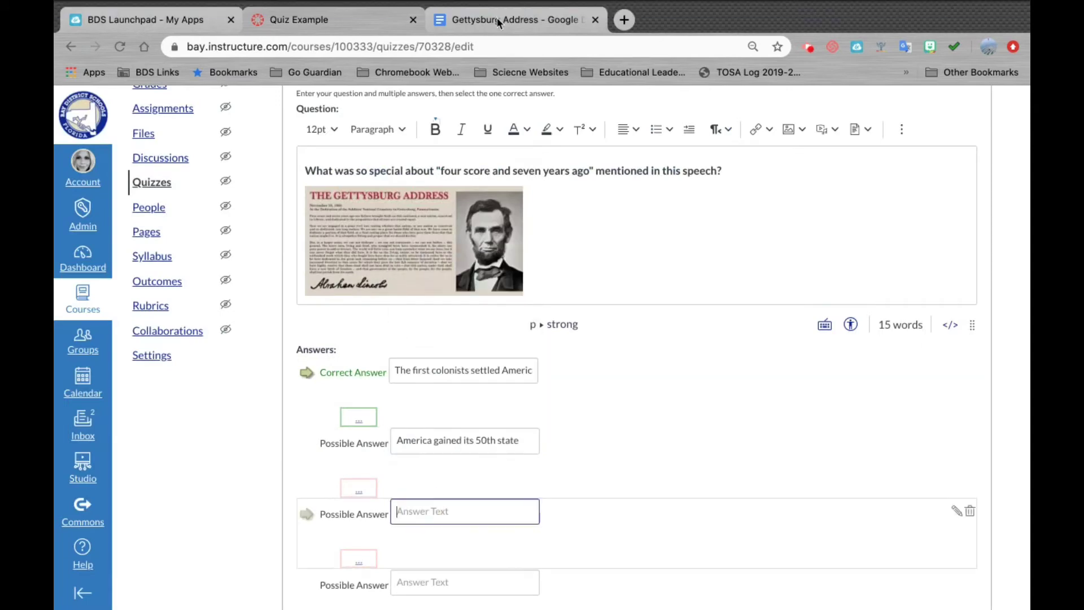
pyautogui.click(511, 19)
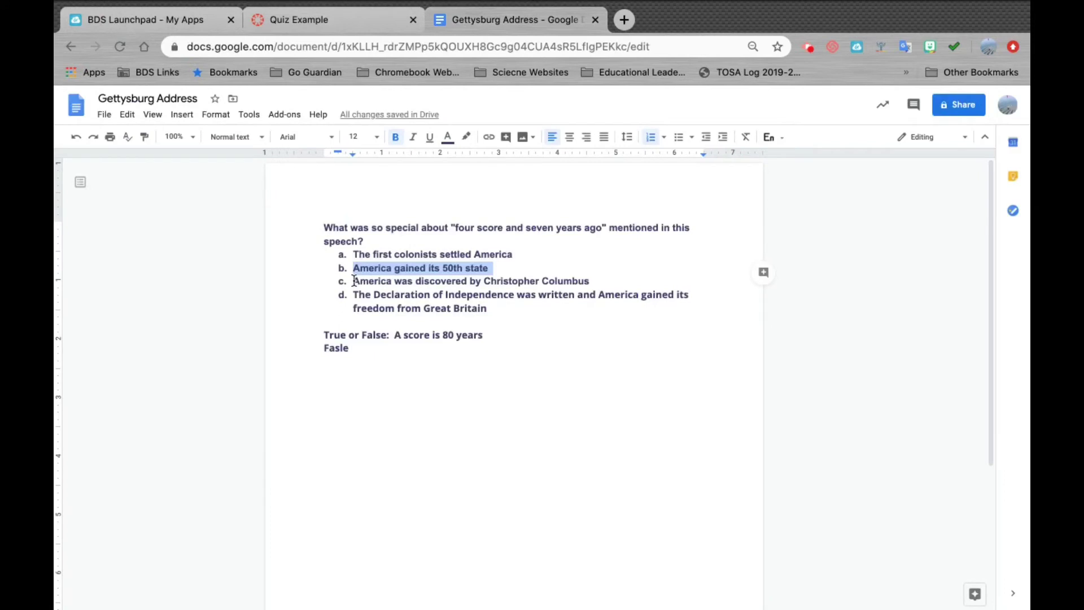
pyautogui.moveTo(353, 281); pyautogui.dragTo(588, 276)
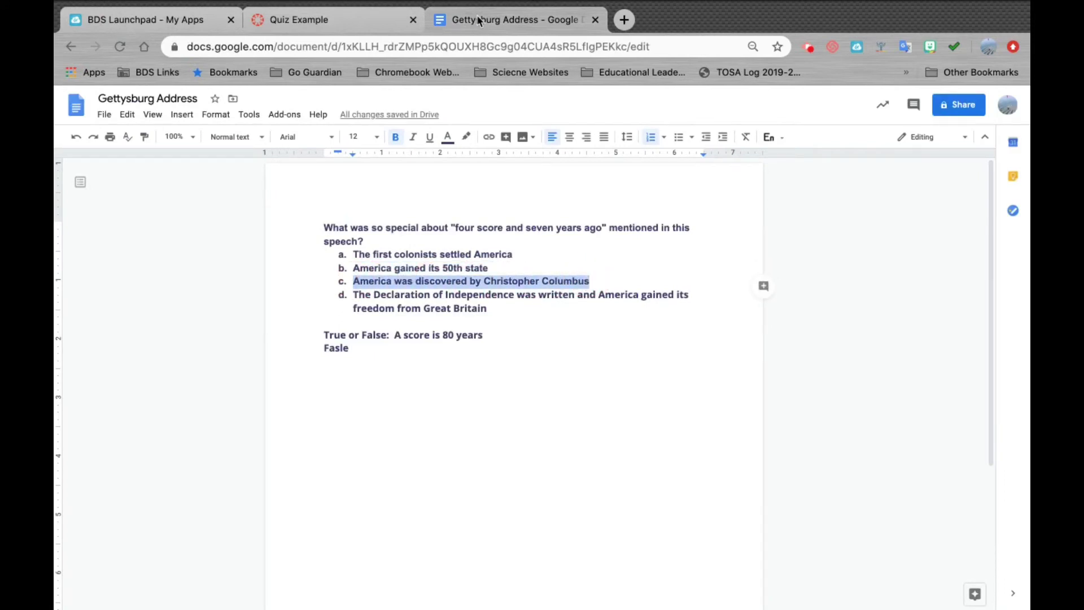
pyautogui.click(330, 19)
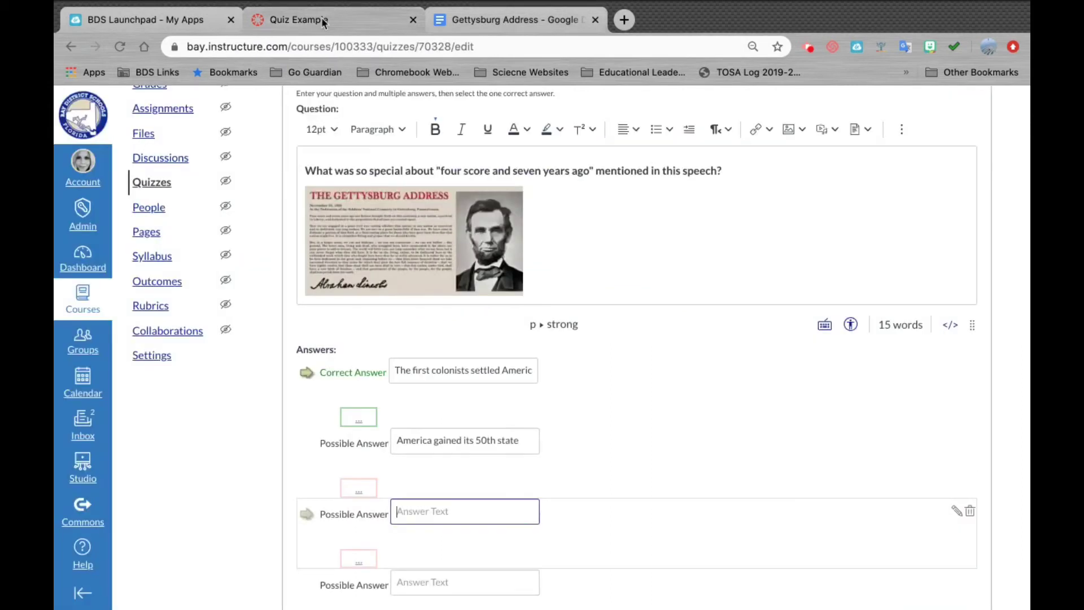
pyautogui.click(429, 511)
pyautogui.hotkey('ctrl', 'v')
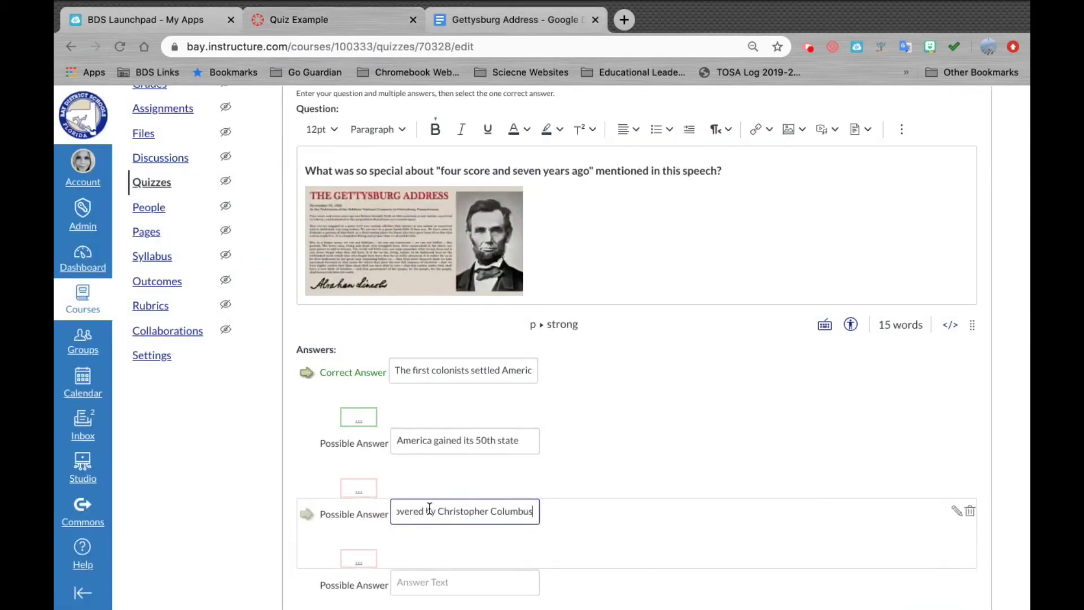
# Step: Copy "The Declaration of Independence was written and America gained its freedom from Great Britain" from the Google Doc into the fourth answer
pyautogui.click(500, 26)
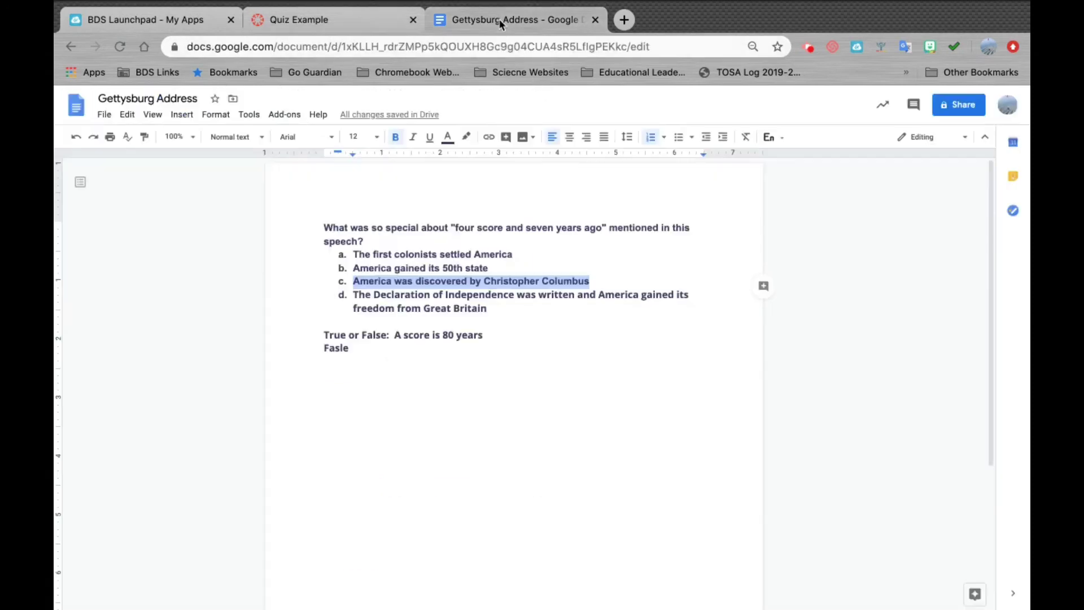
pyautogui.moveTo(356, 292); pyautogui.dragTo(495, 312)
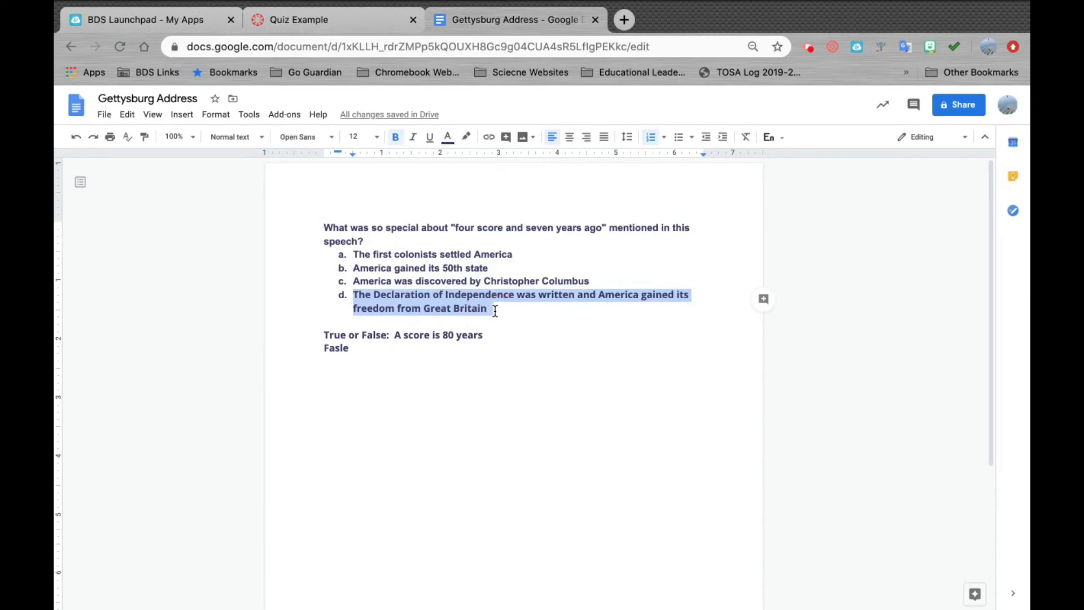
pyautogui.click(315, 20)
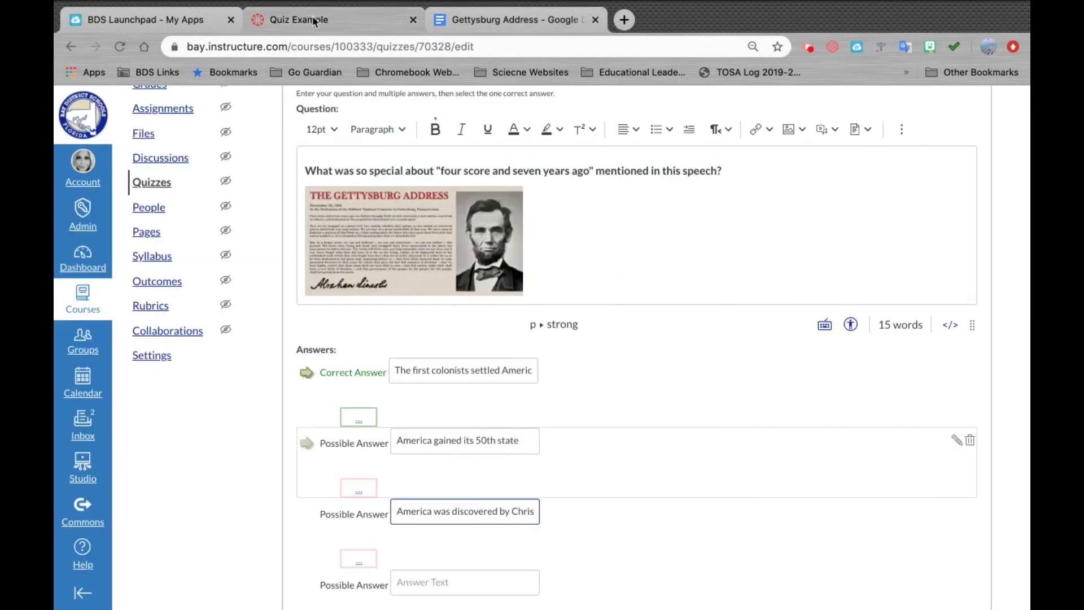
pyautogui.click(408, 581)
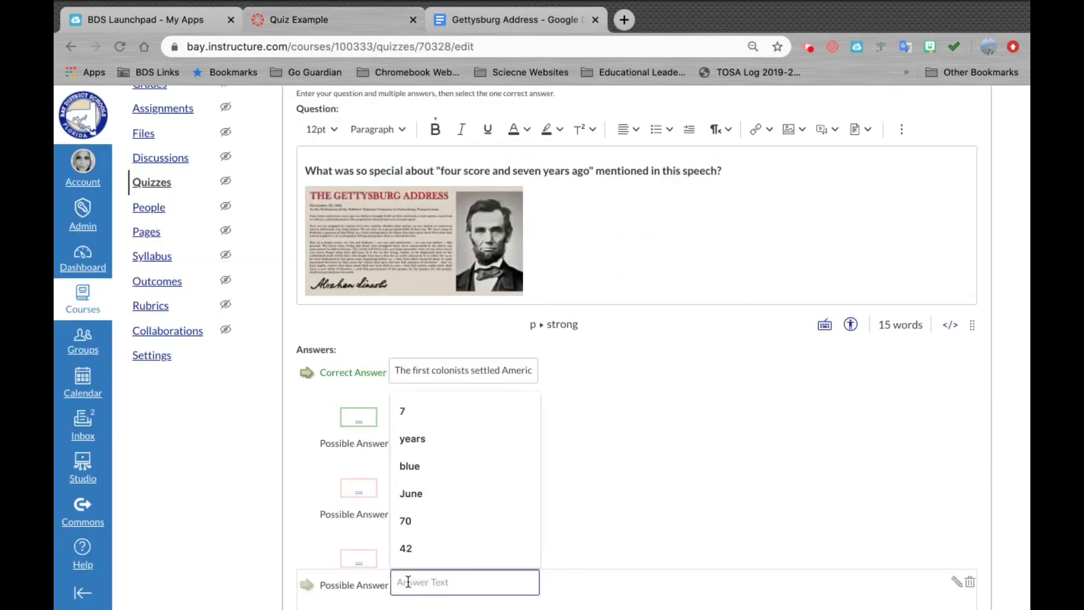
pyautogui.hotkey('ctrl', 'v')
# Step: Mark the Declaration of Independence answer as the correct one and save the Gettysburg Address question
pyautogui.scroll(-2, 620, 567)
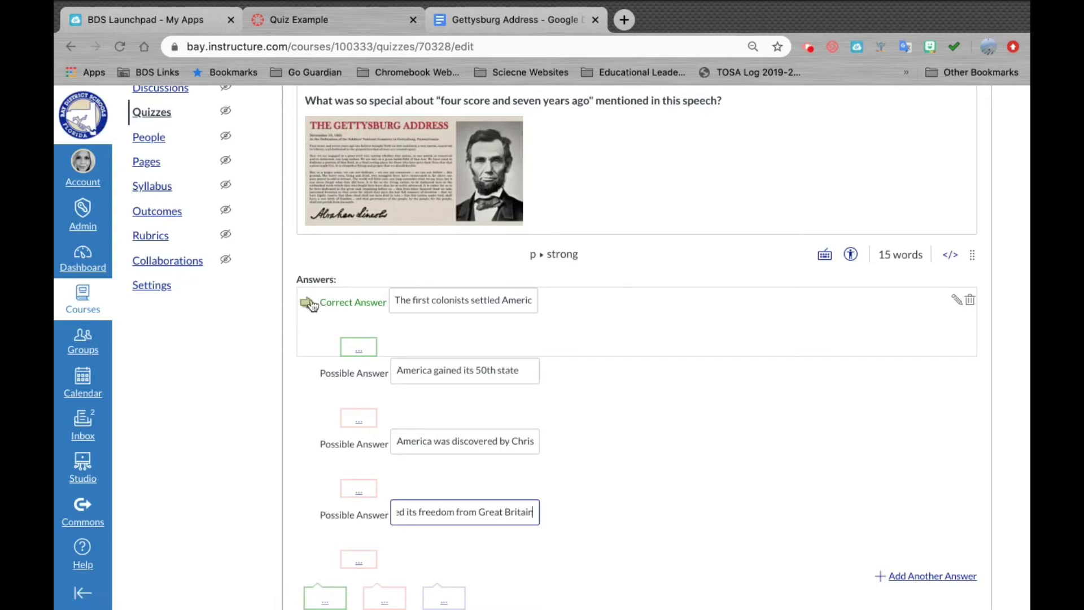
pyautogui.click(307, 515)
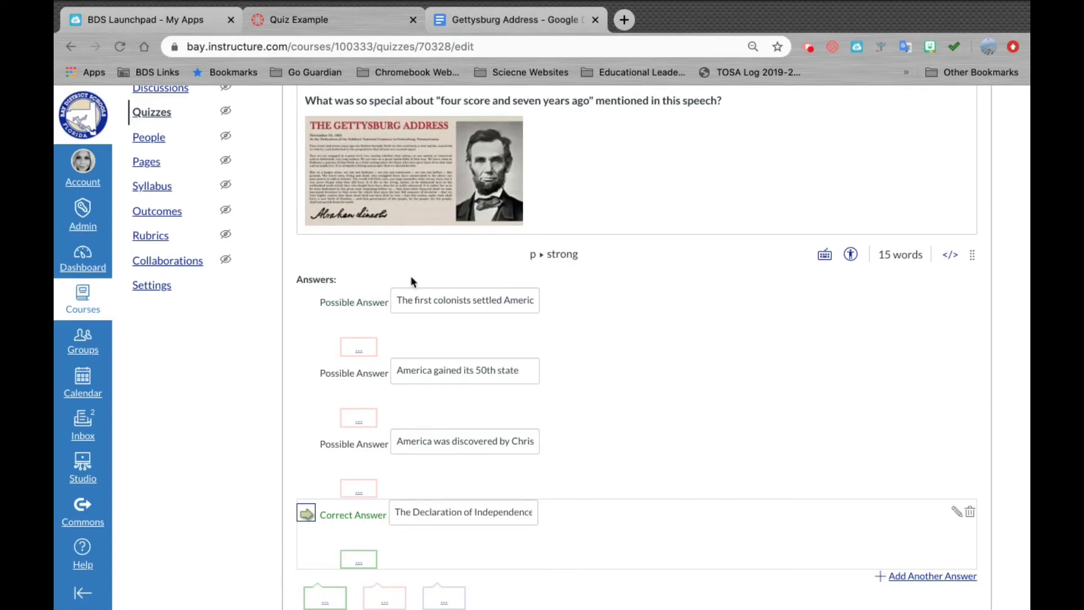
pyautogui.scroll(-1, 420, 176)
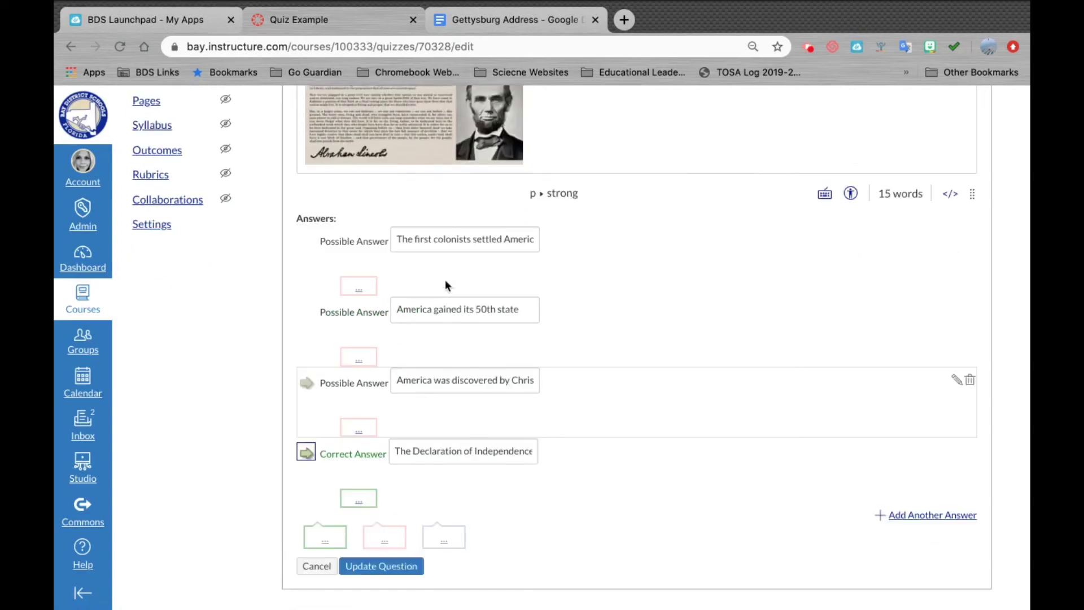
pyautogui.scroll(4, 441, 254)
pyautogui.scroll(-2, 444, 280)
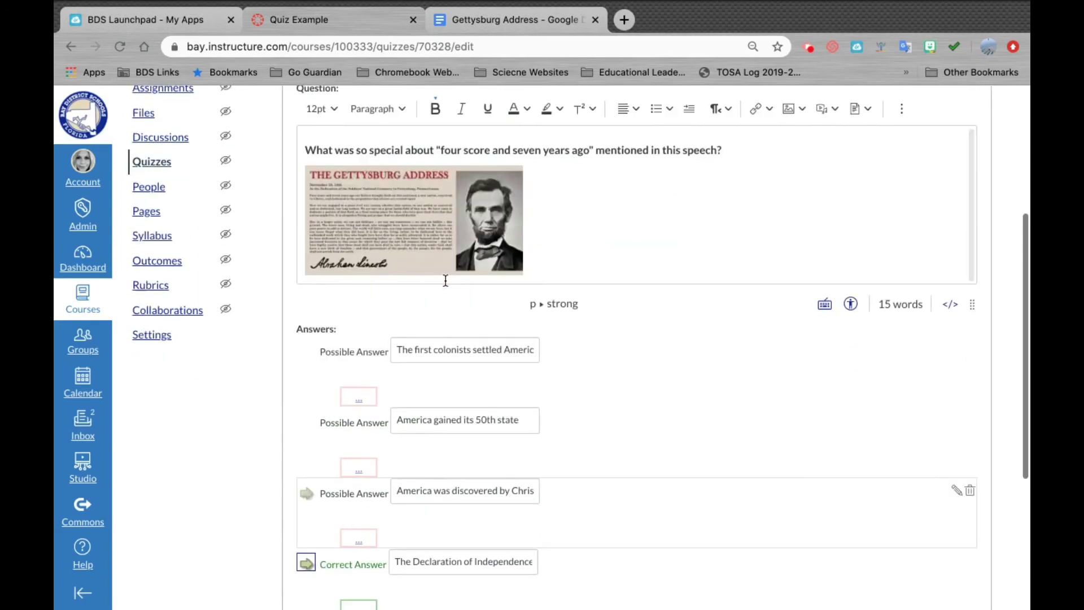
pyautogui.scroll(-2, 429, 396)
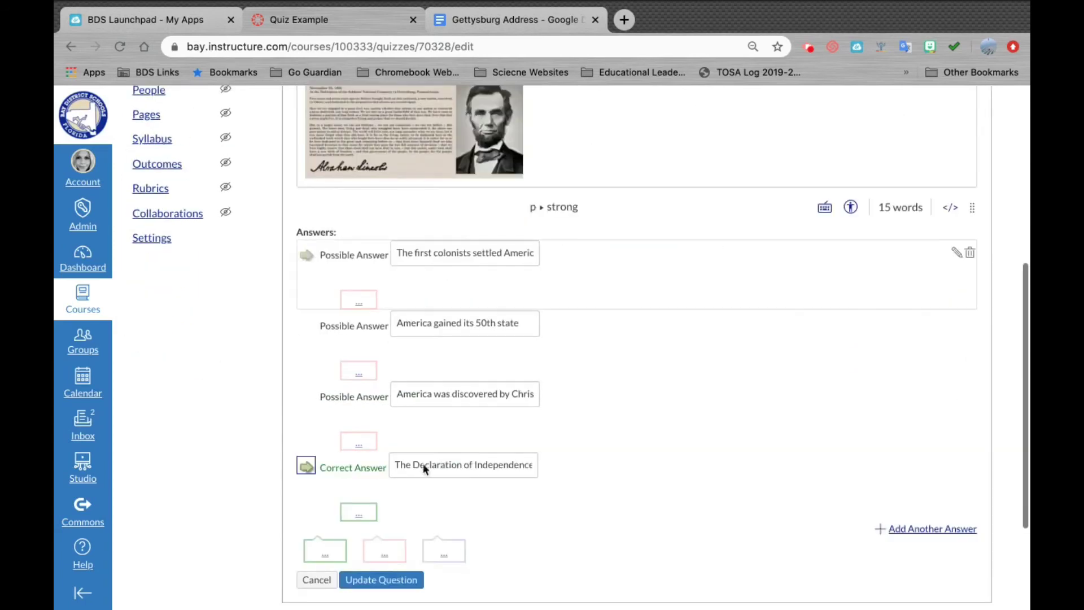
pyautogui.click(376, 582)
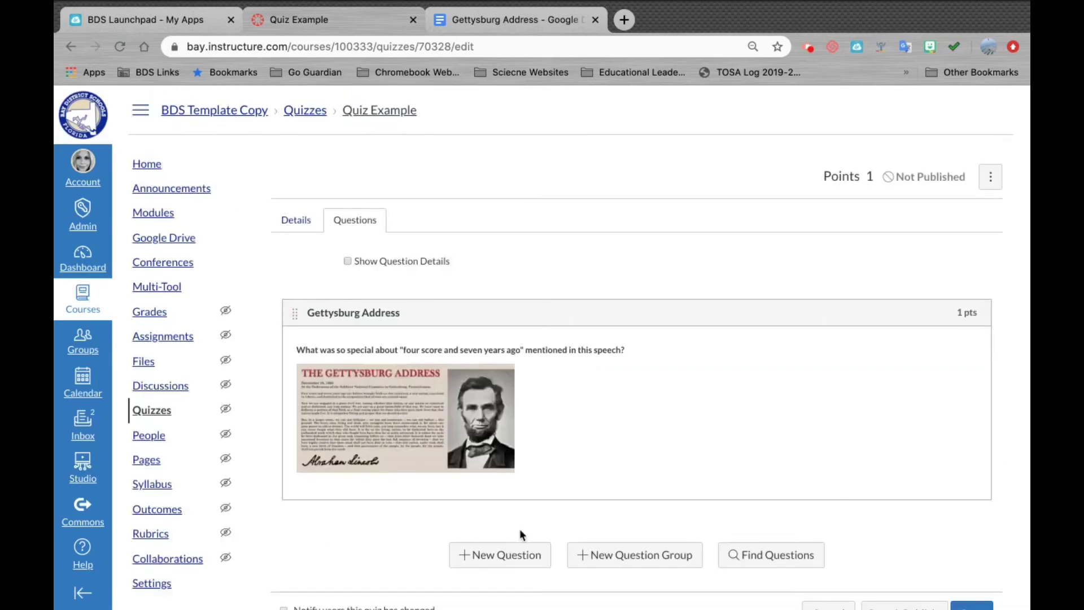
# Step: Add a new quiz question below the Gettysburg Address question and set its type to True/False
pyautogui.click(495, 563)
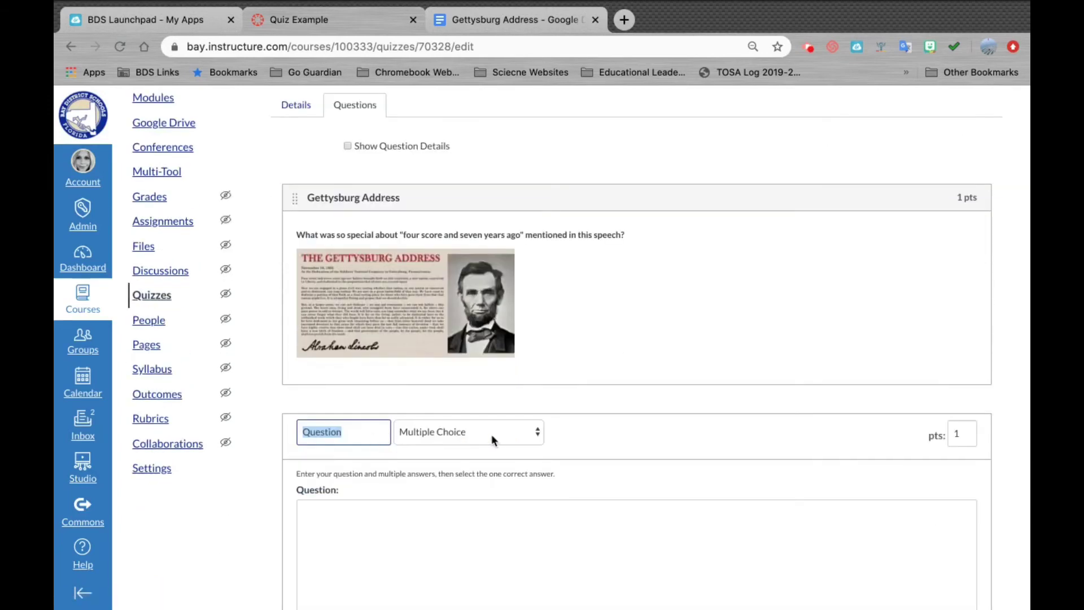
pyautogui.click(533, 434)
pyautogui.press('Escape')
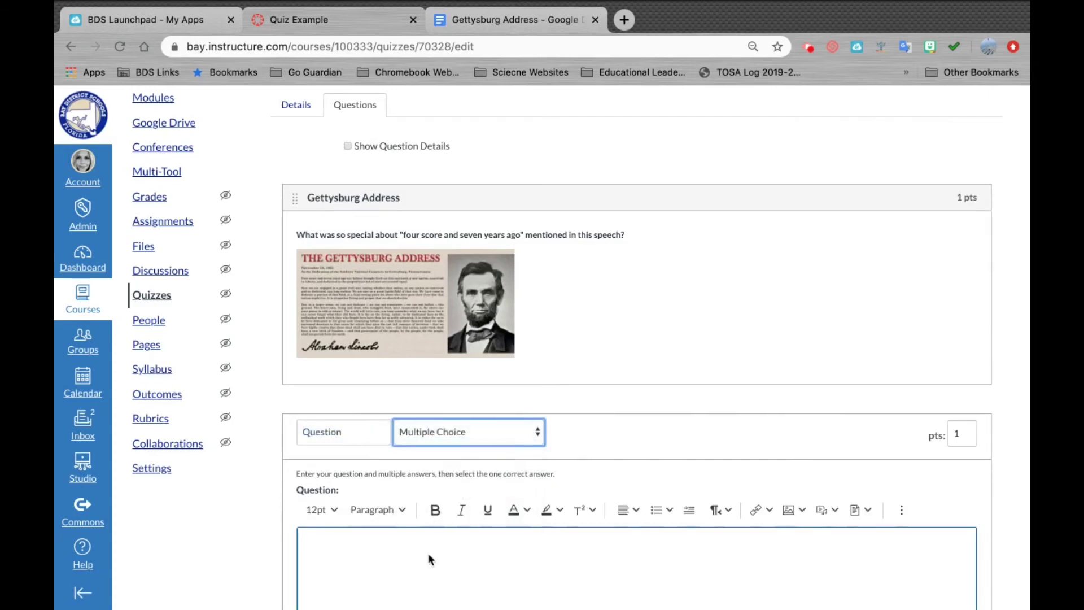
pyautogui.press('t')
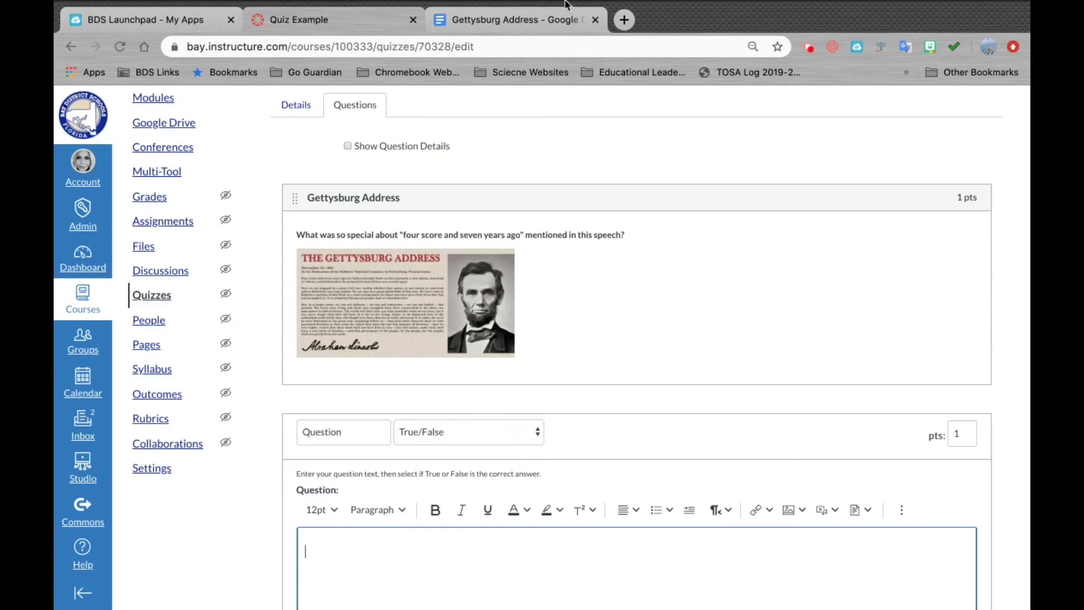
# Step: Copy "A score is 80 years" from the Google Doc into the True/False question's text
pyautogui.click(515, 21)
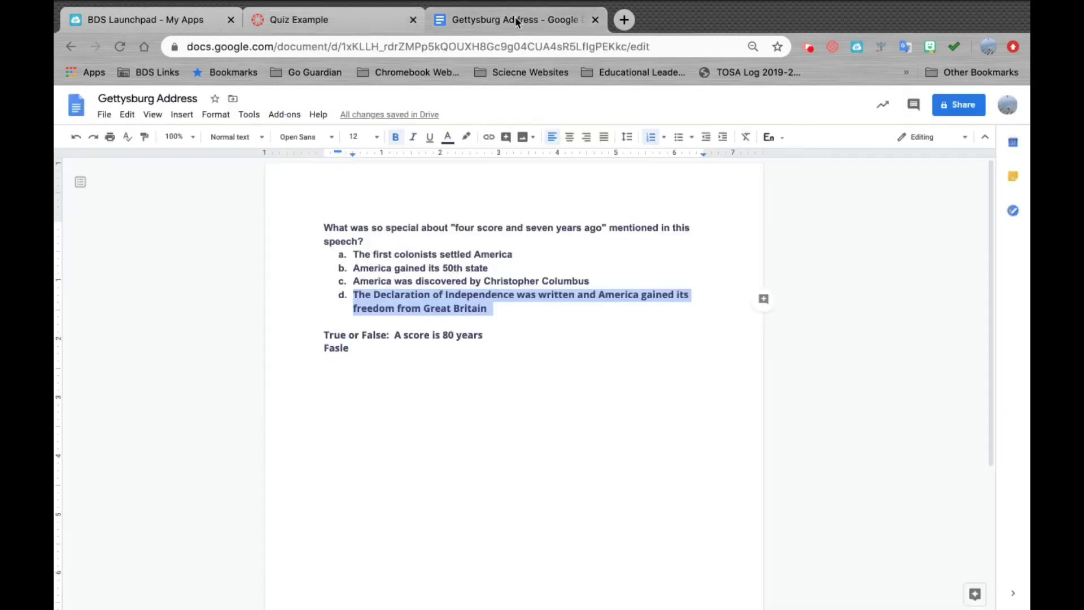
pyautogui.doubleClick(397, 335)
pyautogui.moveTo(457, 333); pyautogui.dragTo(491, 335)
pyautogui.hotkey('ctrl', 'c')
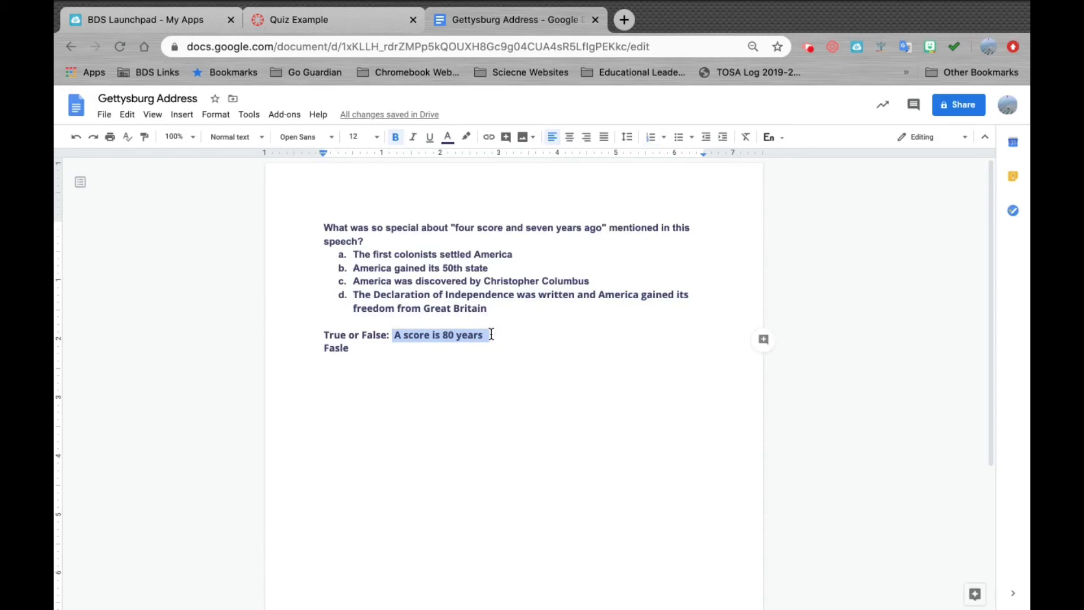
pyautogui.hotkey('ctrl', 'shift', 'Tab')
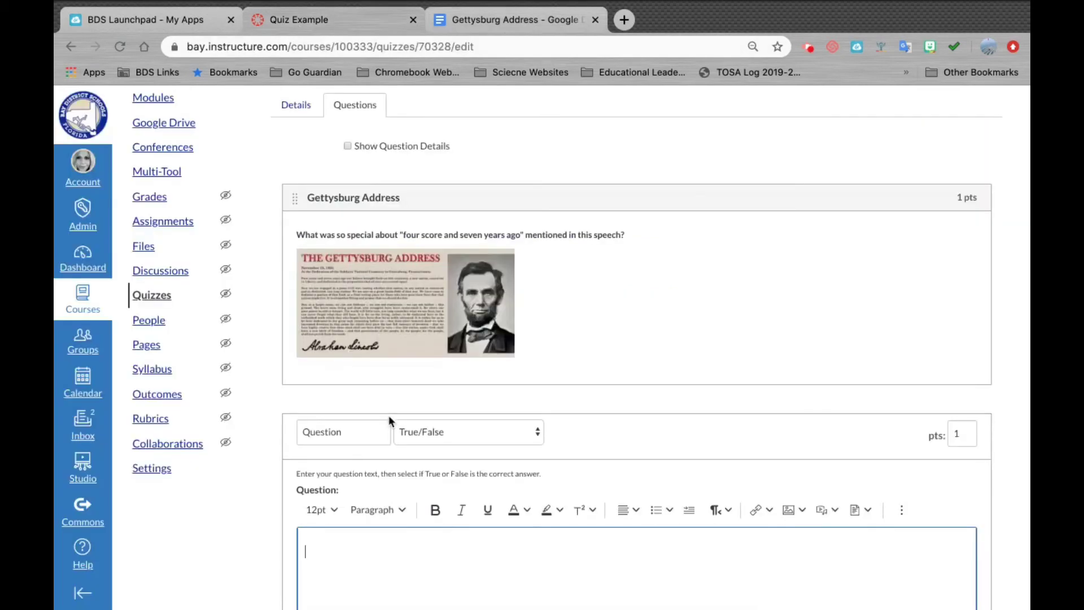
pyautogui.hotkey('ctrl', 'v')
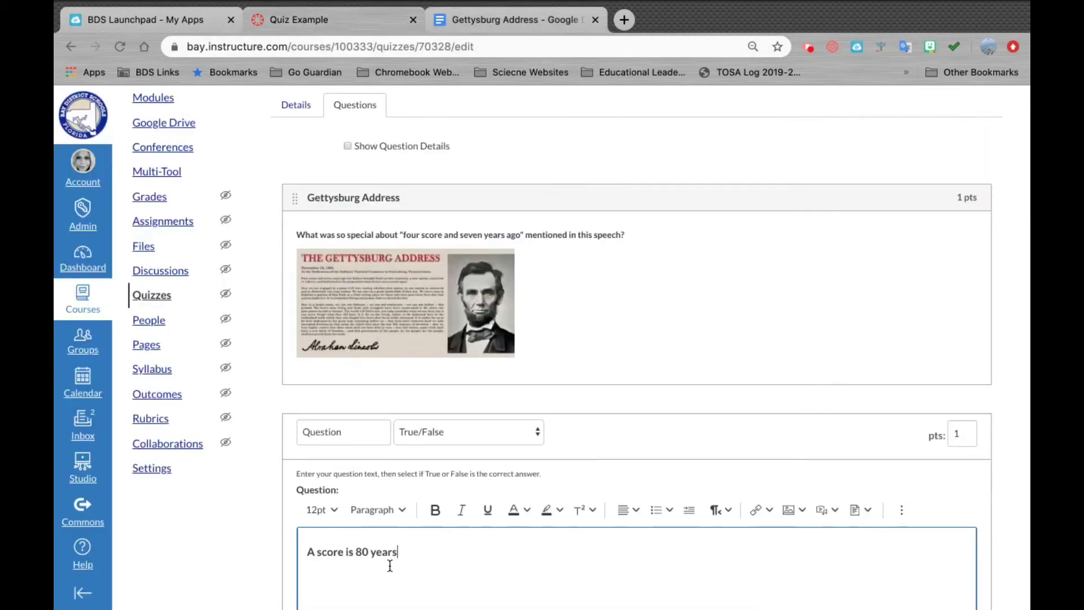
# Step: End the question text with a period and set False as the correct answer
pyautogui.scroll(-3, 389, 565)
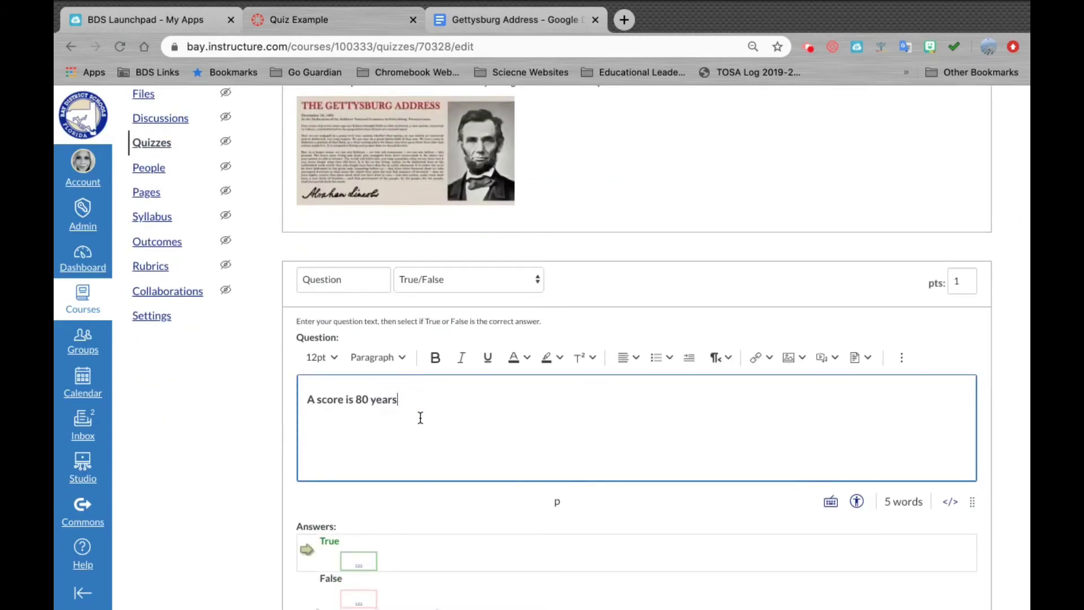
pyautogui.write('.')
pyautogui.scroll(-2, 419, 417)
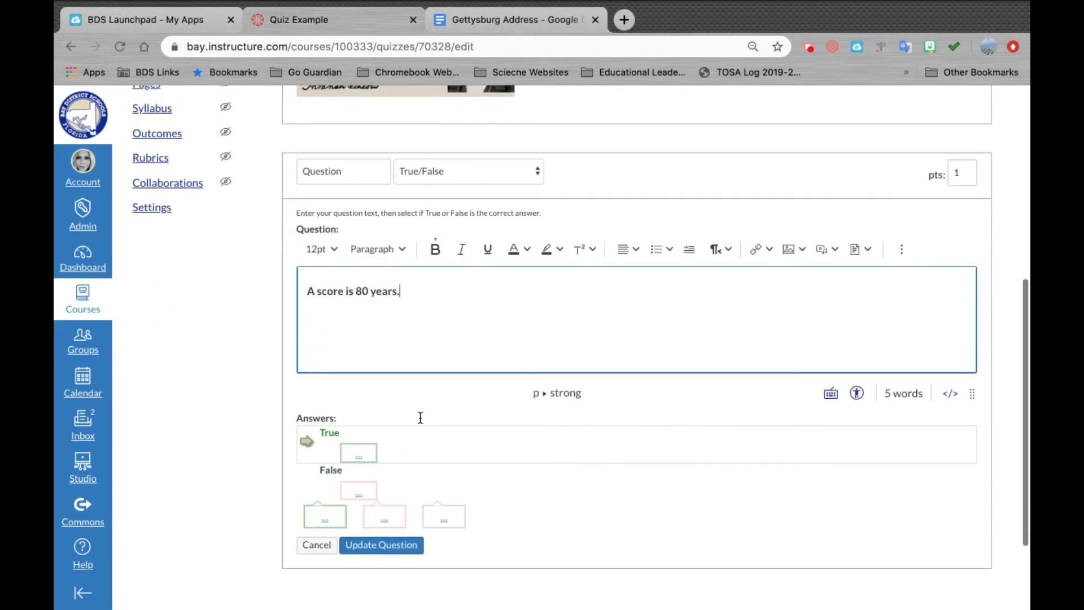
pyautogui.click(308, 480)
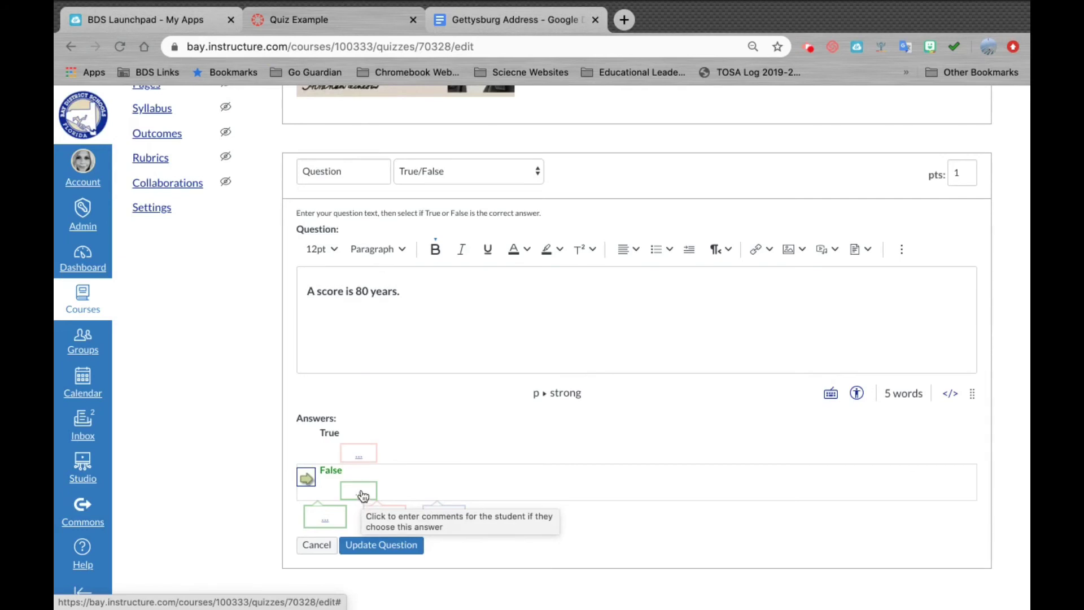
# Step: Examine the student comment editor of the False answer and close it without entering a comment
pyautogui.click(363, 496)
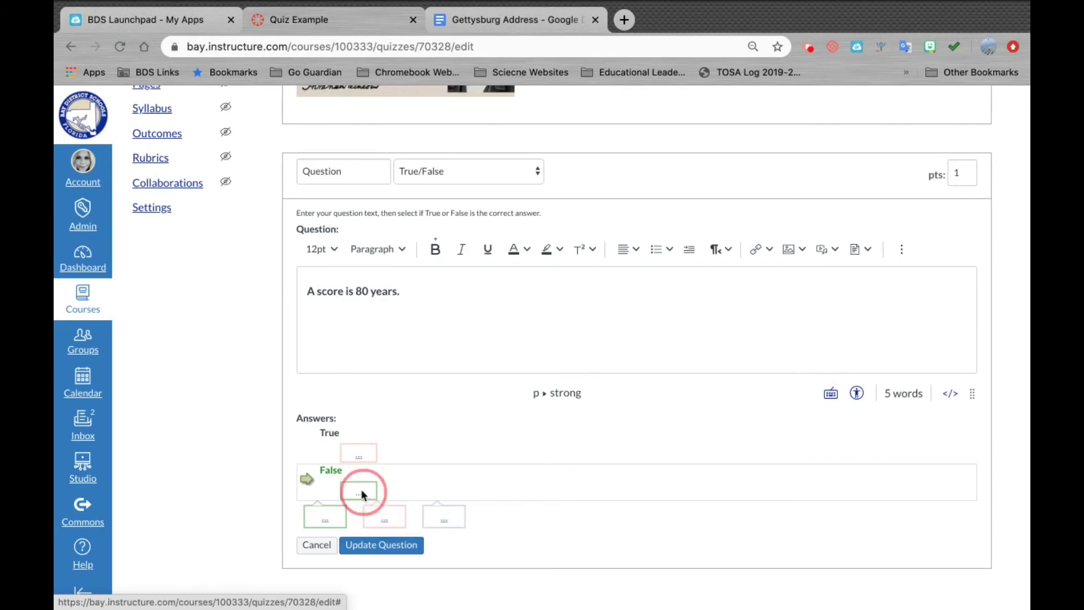
pyautogui.scroll(-1, 411, 540)
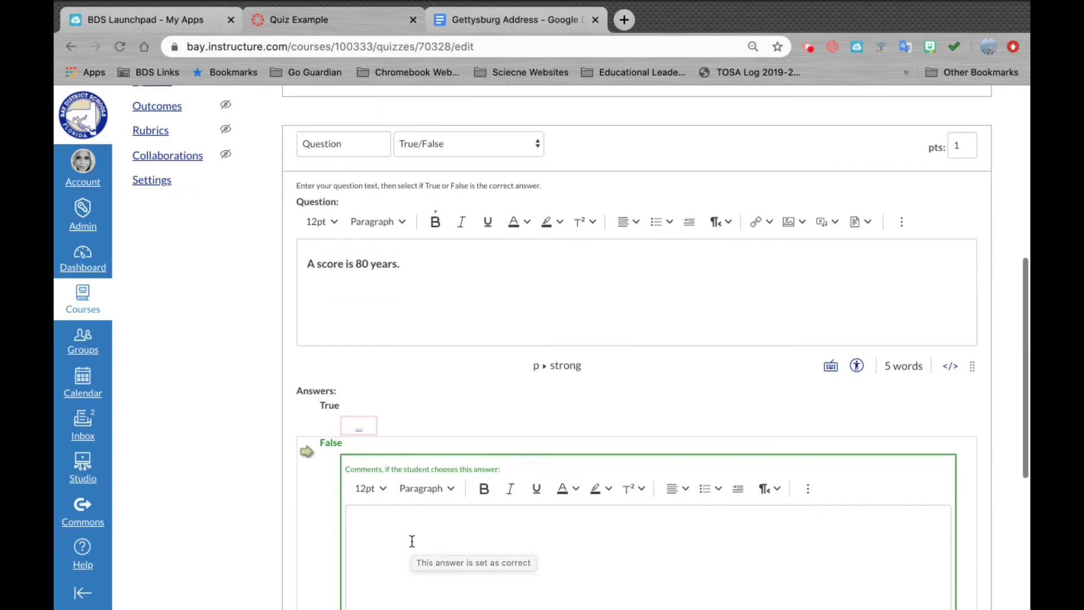
pyautogui.scroll(-3, 412, 541)
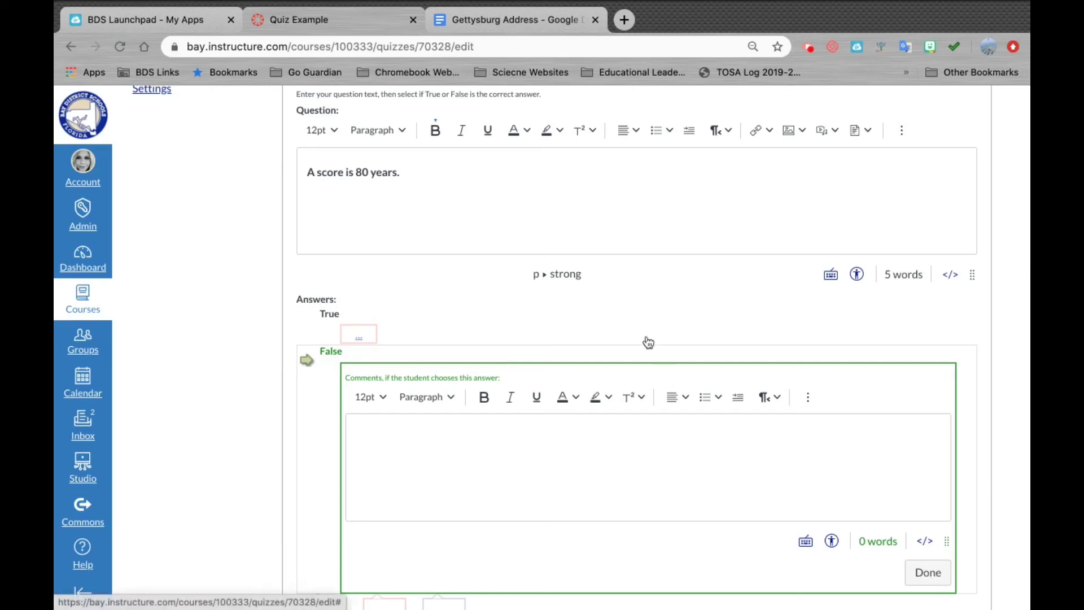
pyautogui.click(928, 573)
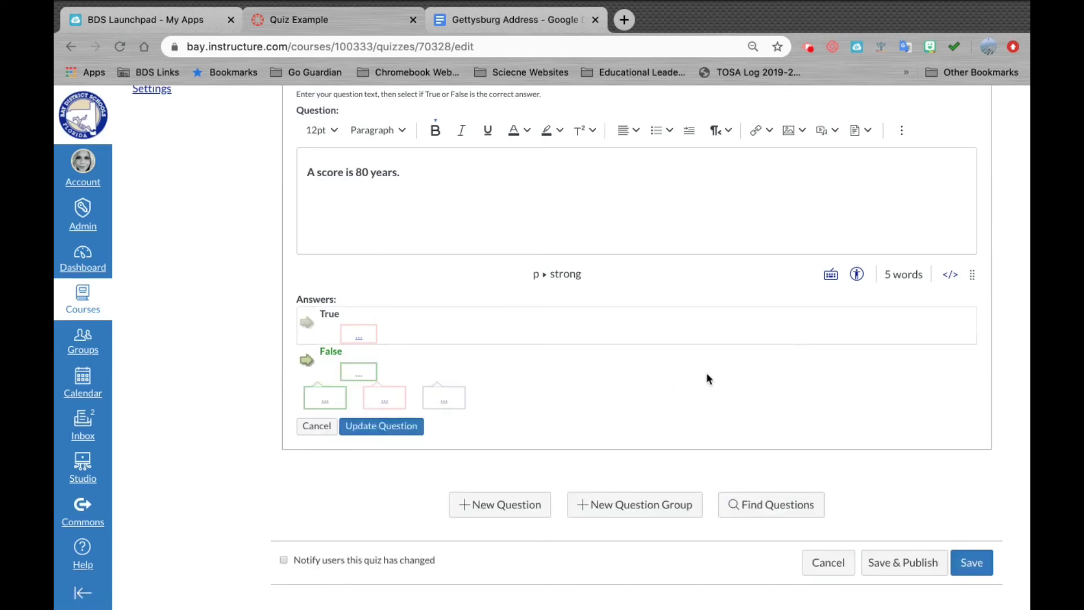
# Step: Save the True/False question and turn on Show Question Details to review the quiz's answers
pyautogui.click(370, 431)
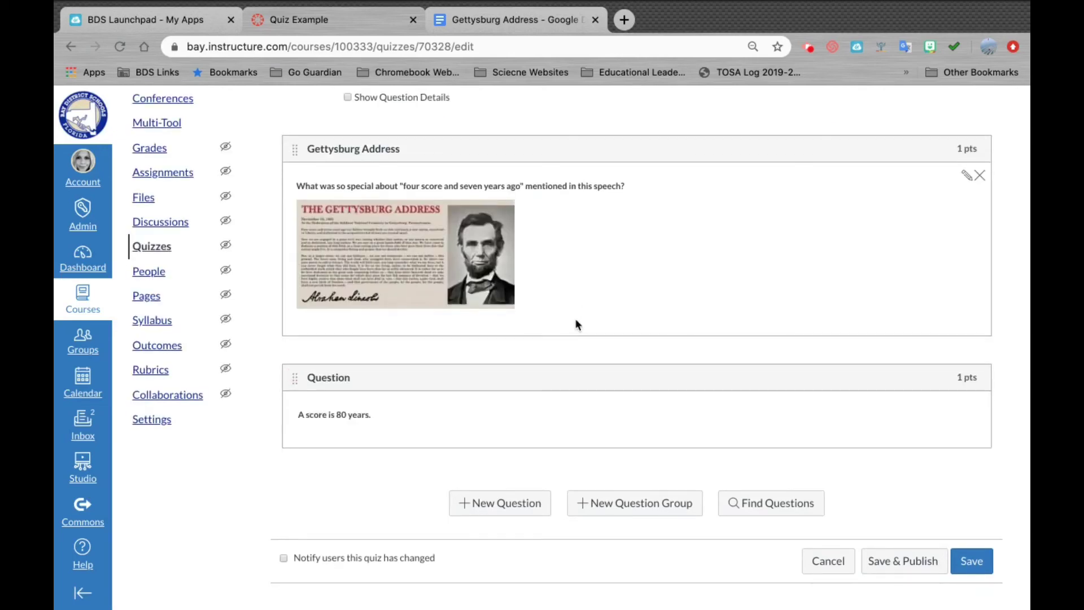
pyautogui.scroll(3, 510, 168)
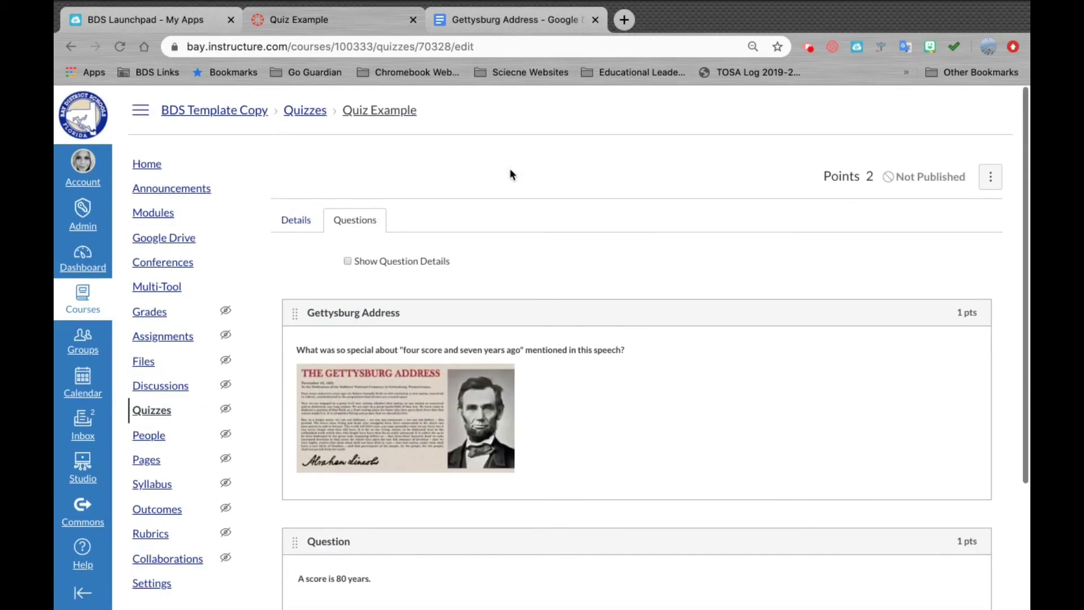
pyautogui.click(348, 261)
pyautogui.scroll(-5, 590, 221)
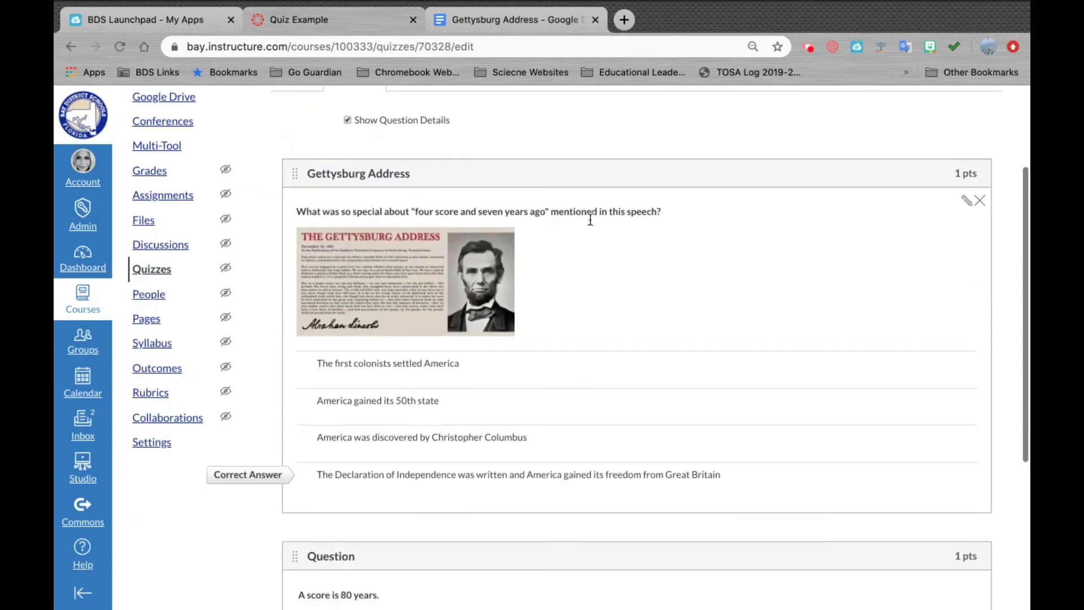
pyautogui.scroll(4, 591, 222)
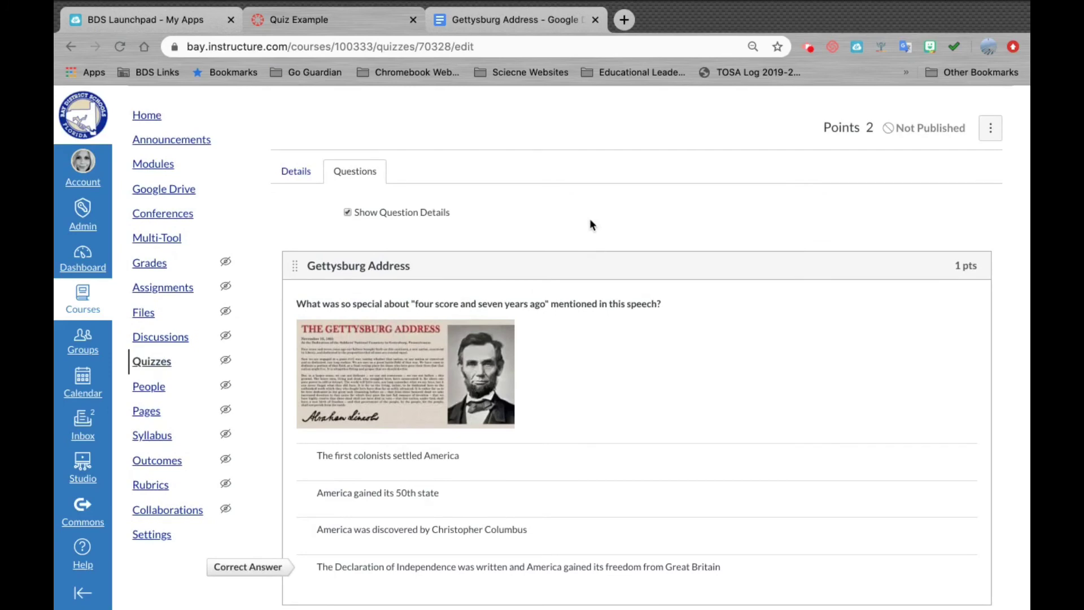
pyautogui.scroll(-1, 590, 225)
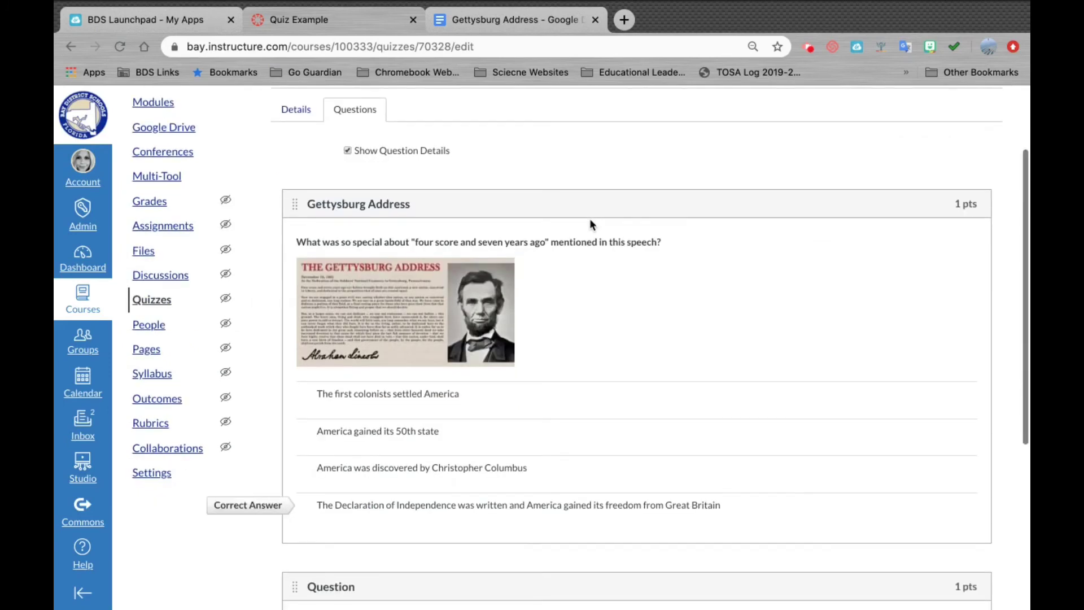
# Step: Open the course settings and switch the course to Student View
pyautogui.click(156, 478)
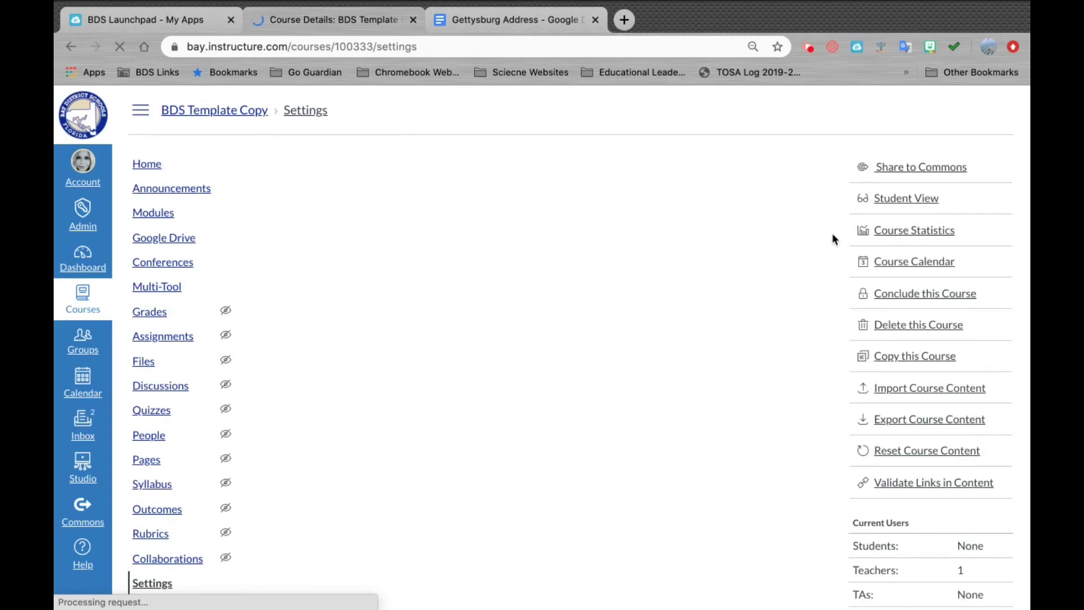
pyautogui.click(808, 48)
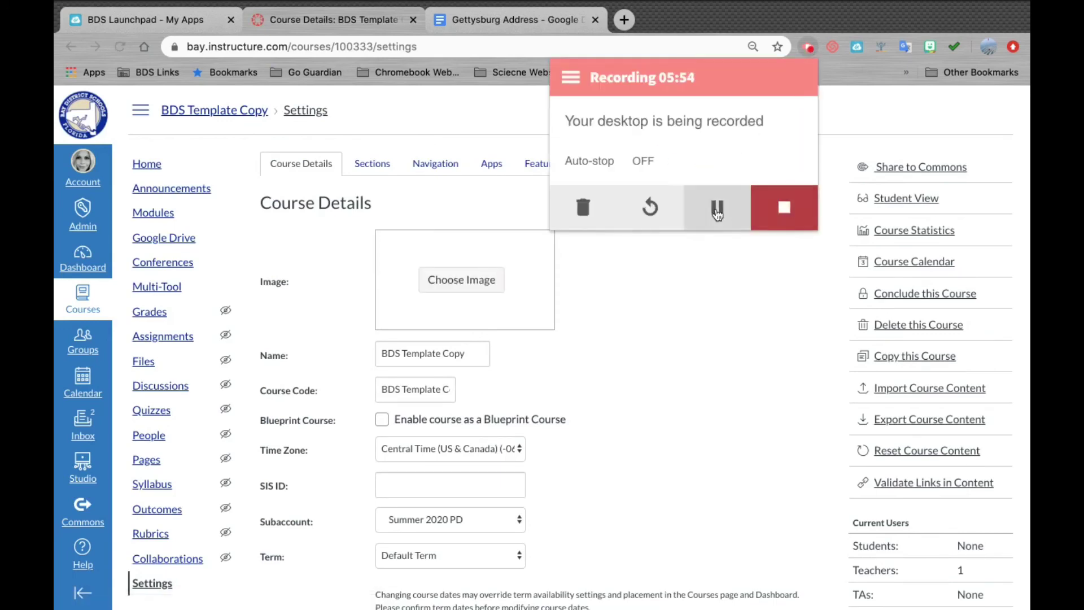
pyautogui.click(871, 100)
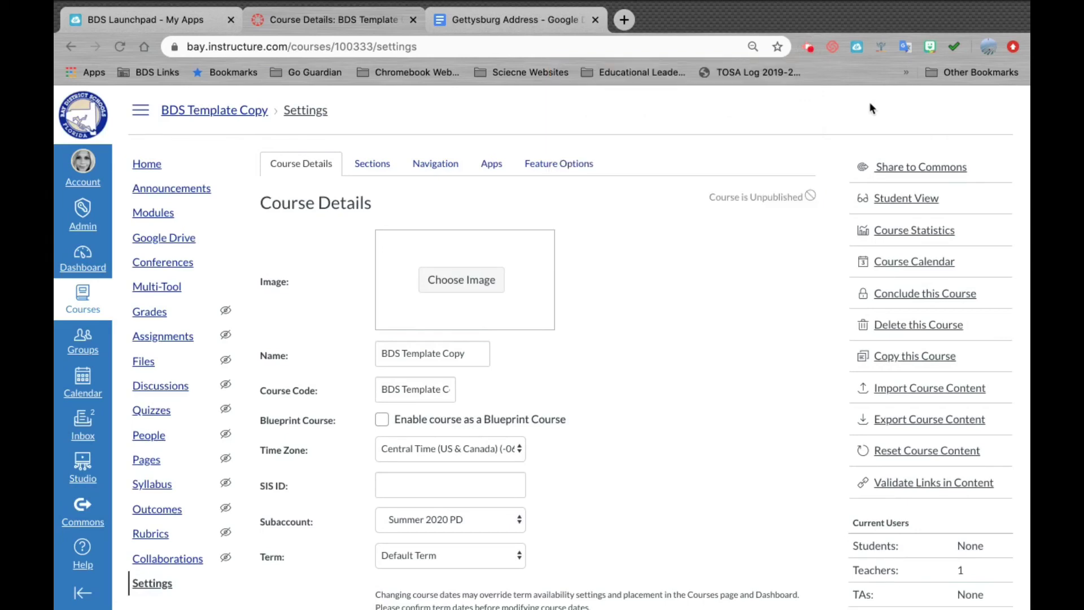
pyautogui.click(897, 202)
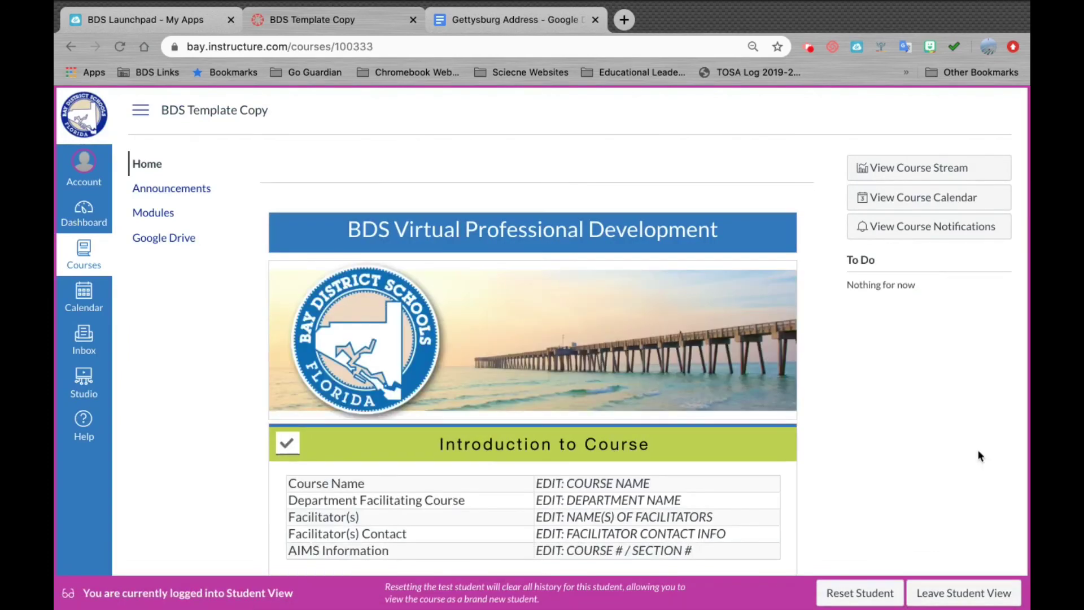
# Step: Open Quiz Example from Module 1 and start taking it to examine the questions as a student
pyautogui.click(157, 218)
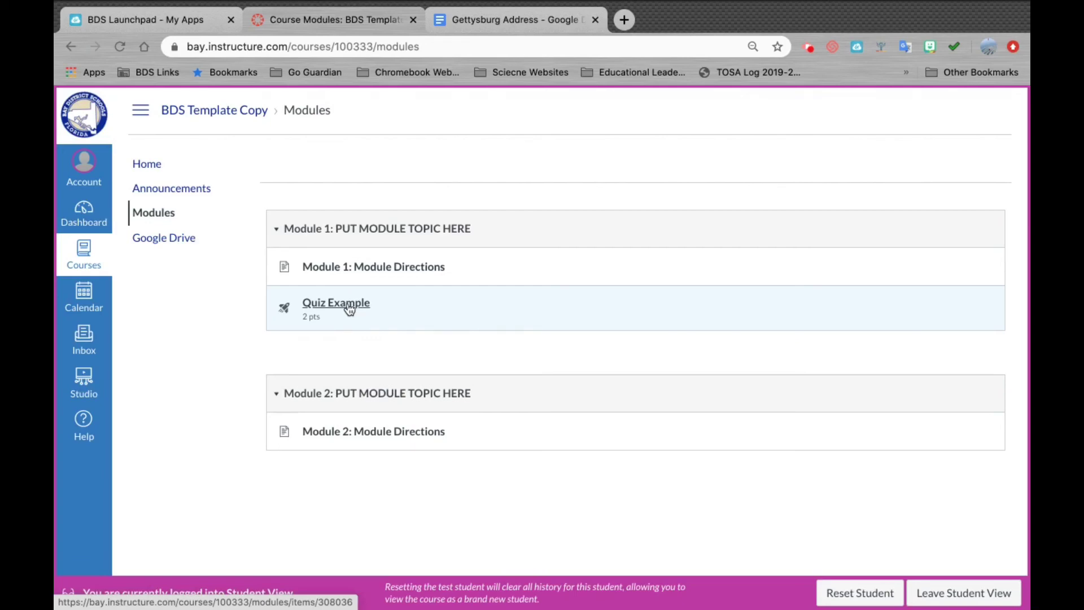
pyautogui.click(350, 309)
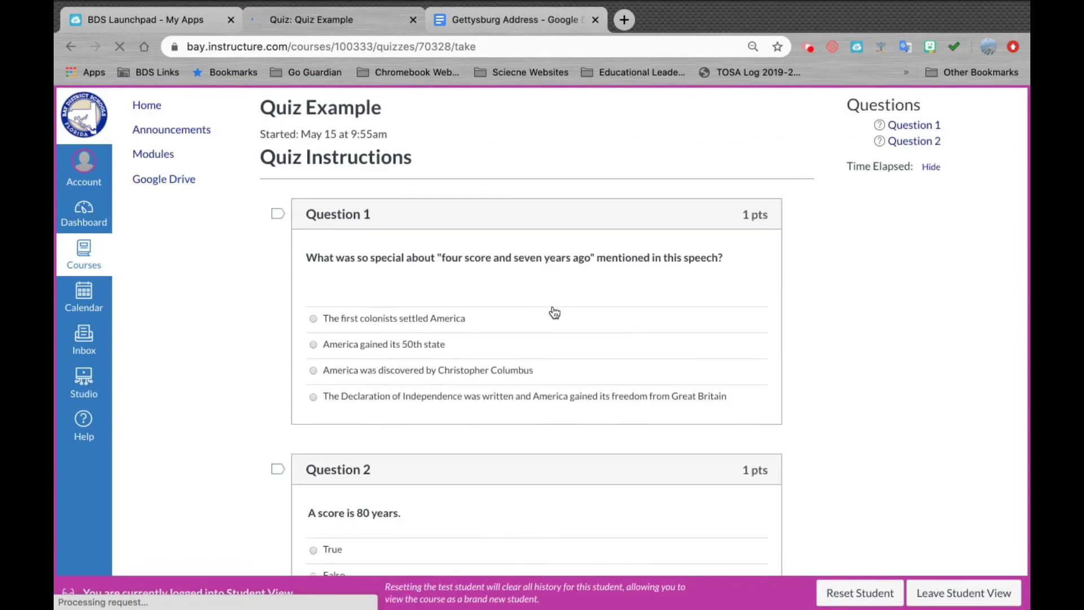
pyautogui.scroll(-3, 555, 312)
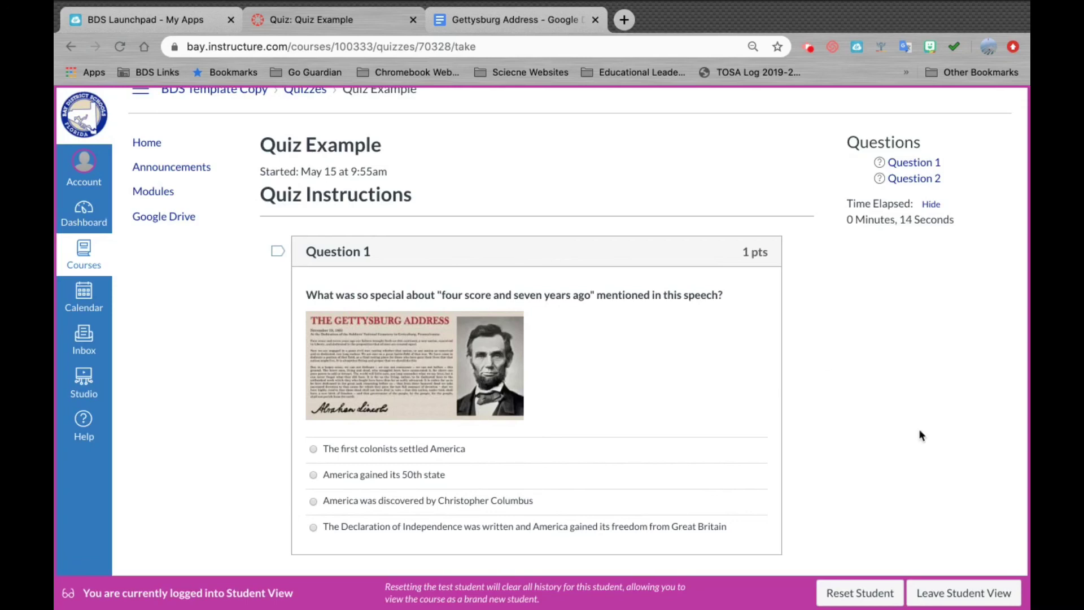
# Step: Leave Student View, confirm navigating away from the quiz attempt, and review the quiz's settings summary
pyautogui.click(948, 594)
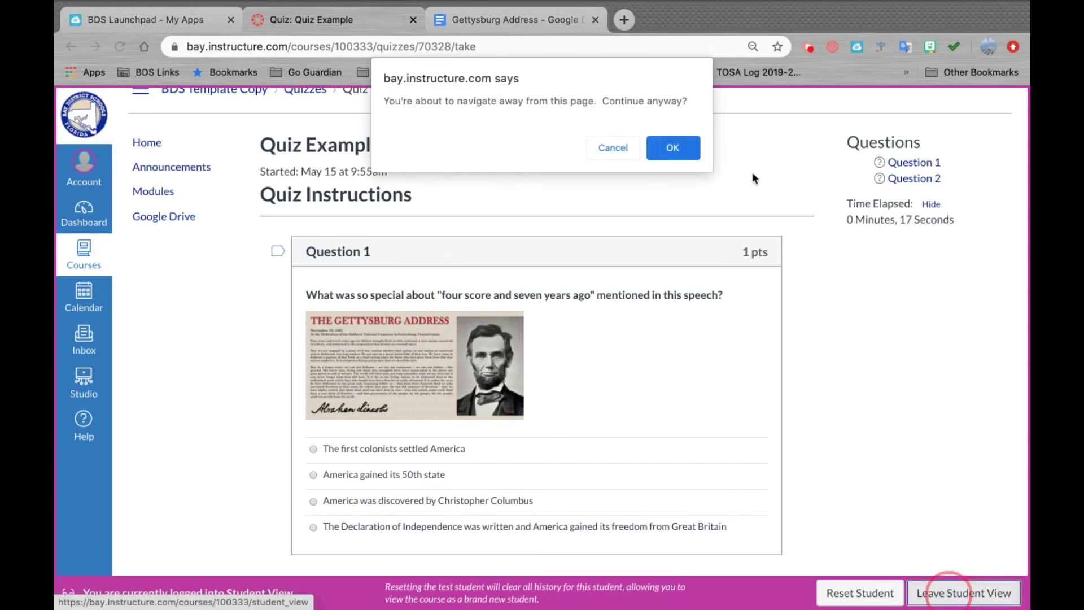
pyautogui.click(686, 146)
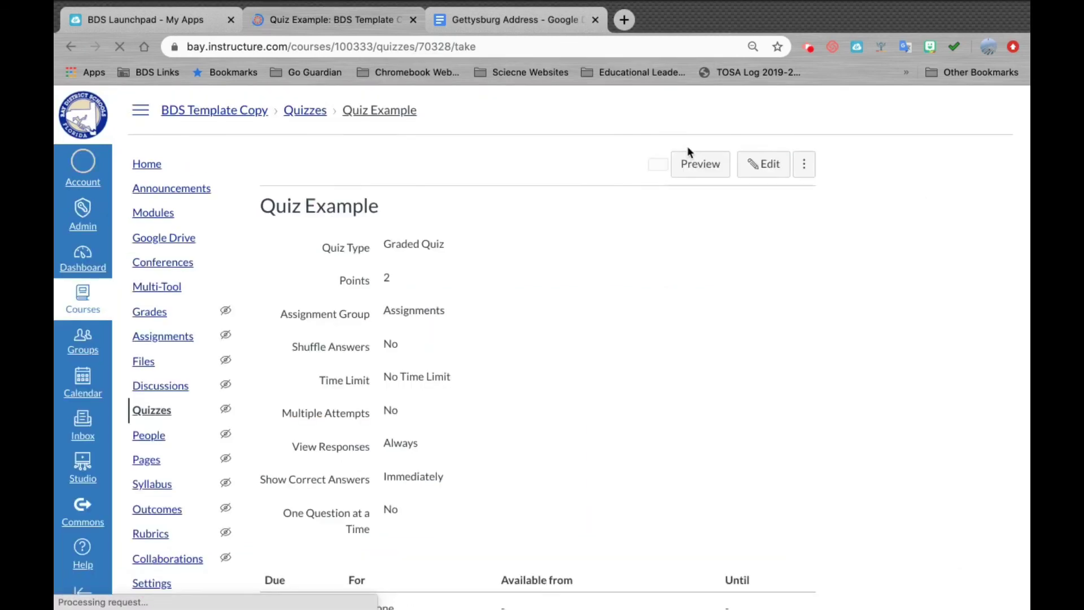
pyautogui.scroll(-2, 663, 326)
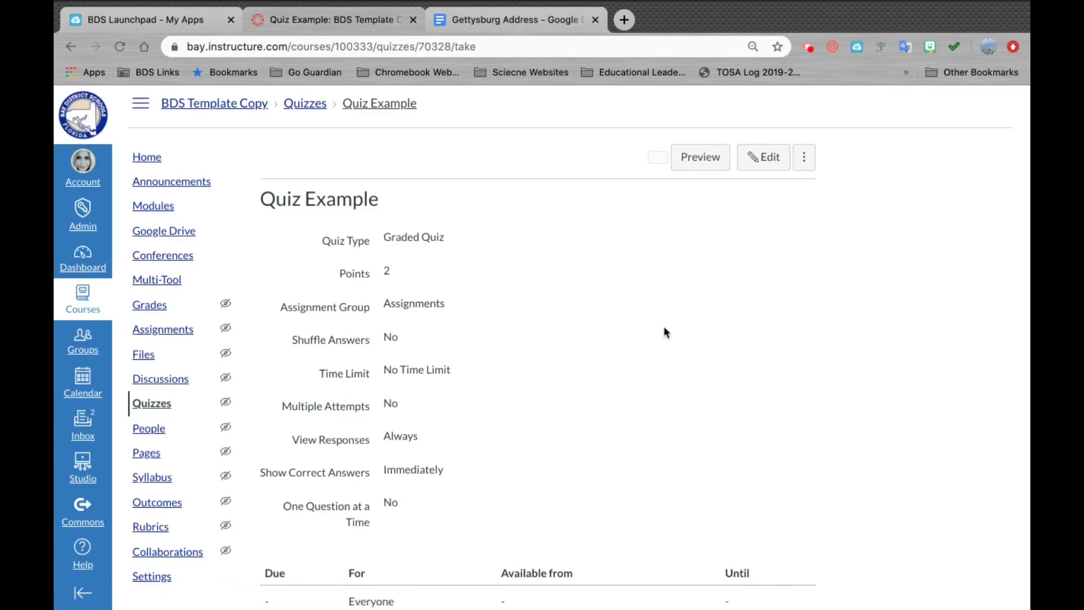
pyautogui.scroll(1, 663, 327)
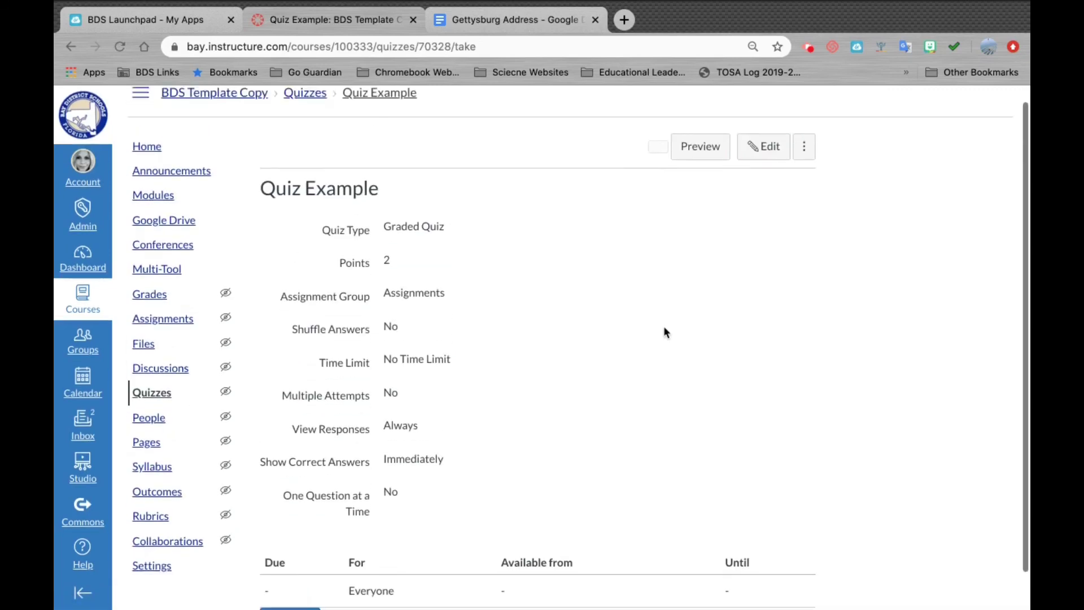
# Step: Open Quiz Example for editing and show its list of questions down to the options for adding more
pyautogui.click(771, 148)
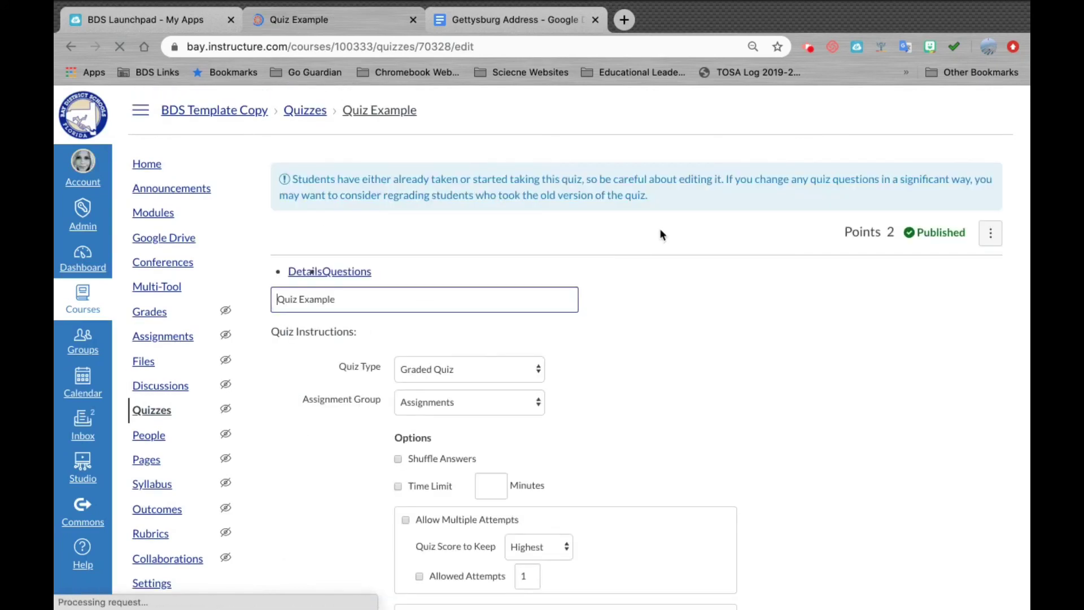
pyautogui.scroll(-2, 398, 321)
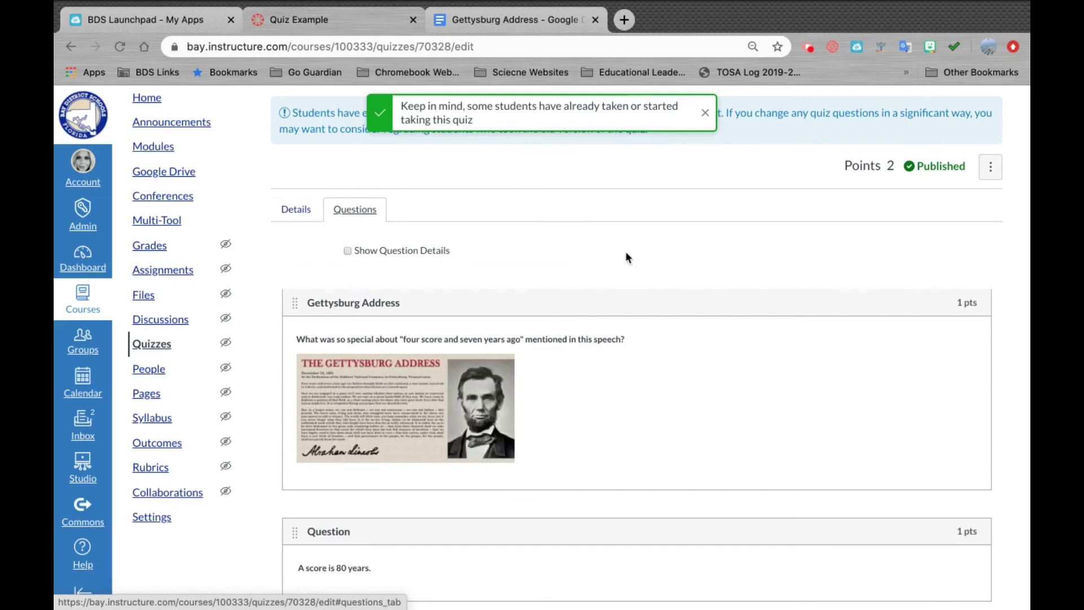
pyautogui.scroll(-3, 625, 258)
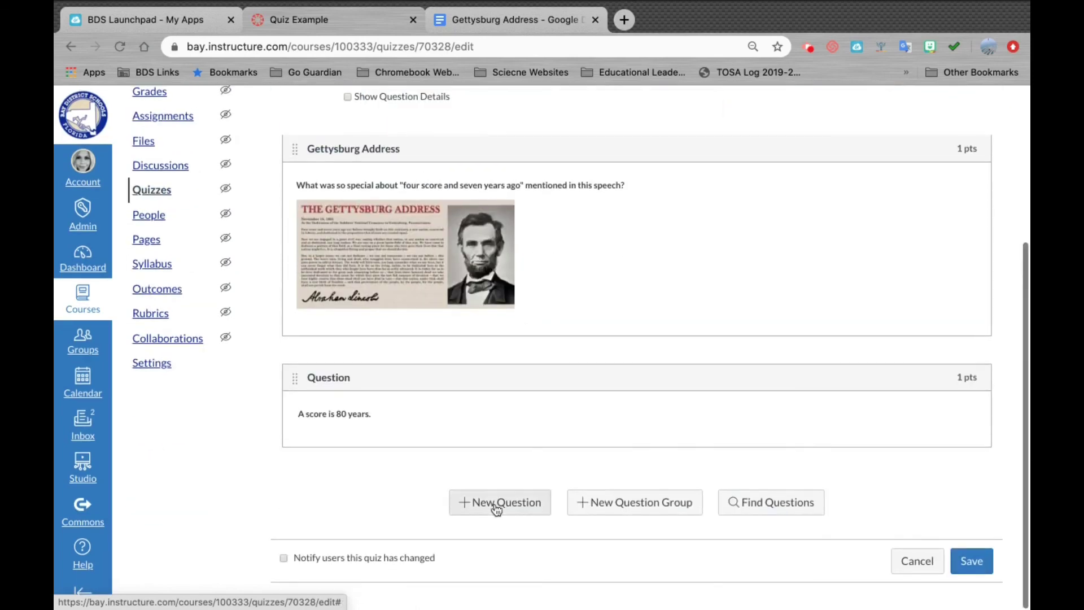